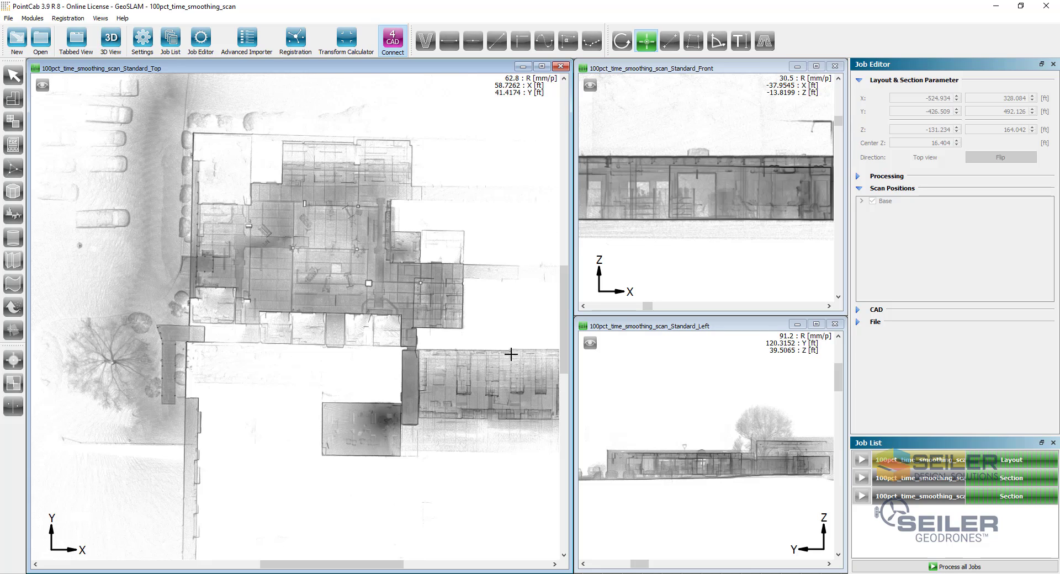
Step: Switch to Revit and add the level names GROUNDLEVEL and ROOFLEVEL with the Create level tool, making GROUNDLEVEL the one to measure
mouse_move(284, 573)
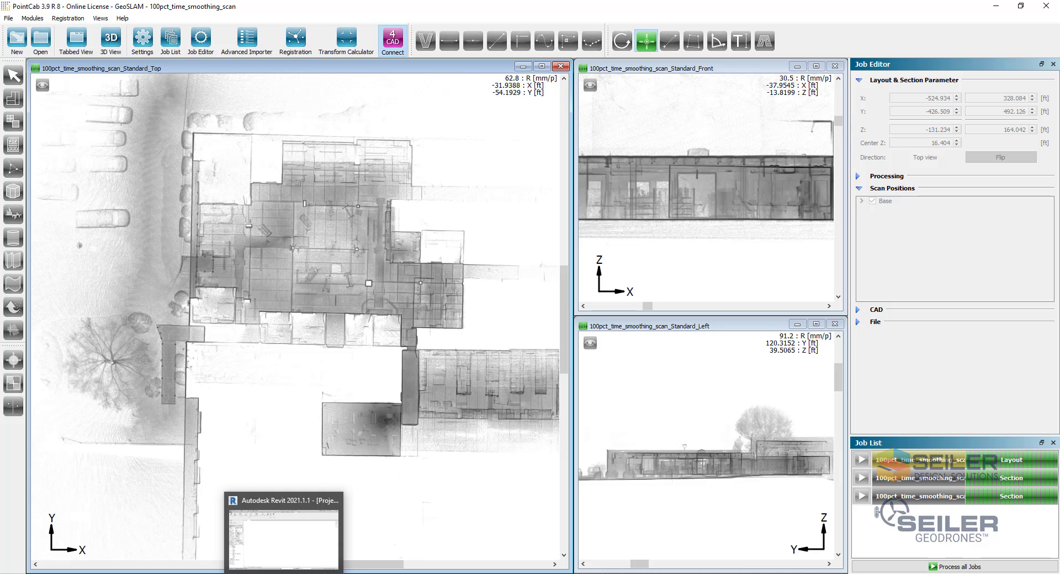
click(283, 550)
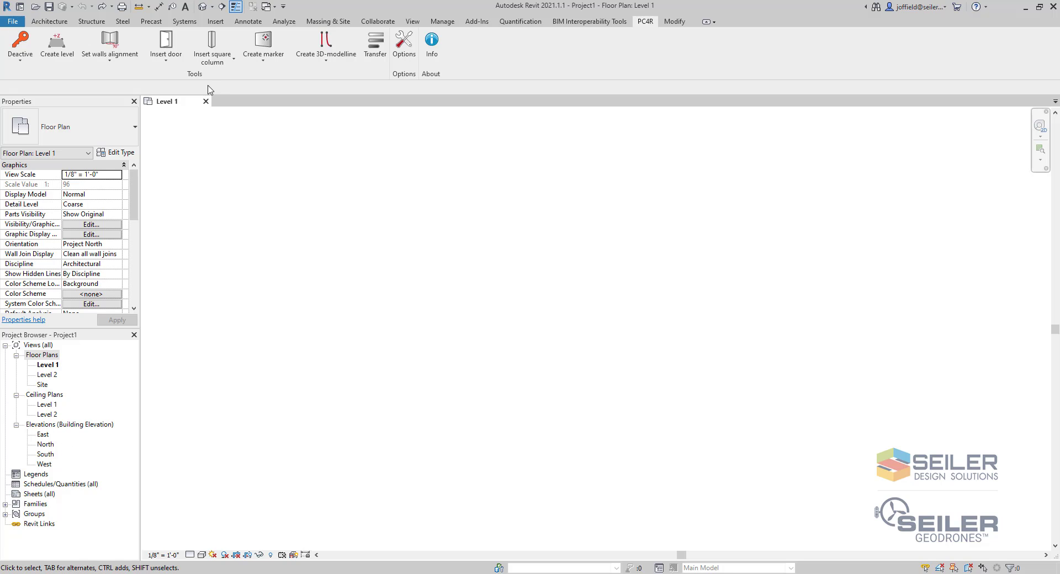
click(71, 45)
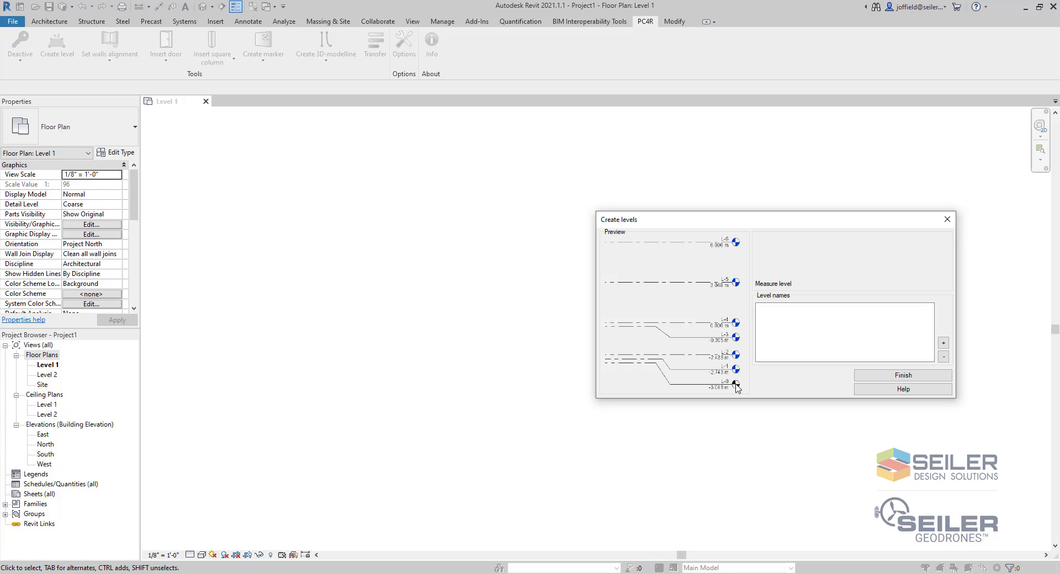
click(944, 343)
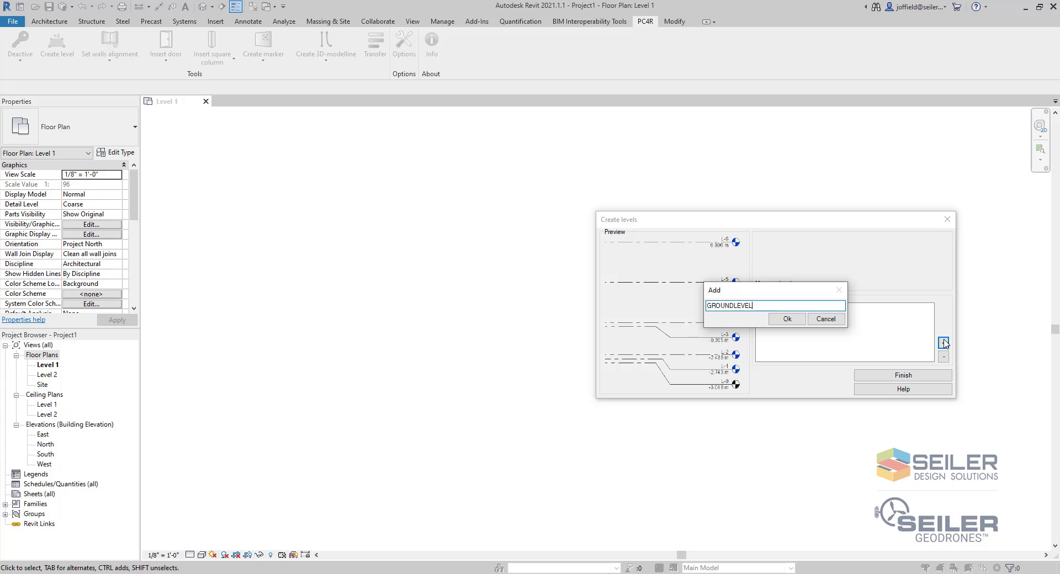
key(ctrl+a)
key(BackSpace)
key(ctrl+a)
key(BackSpace)
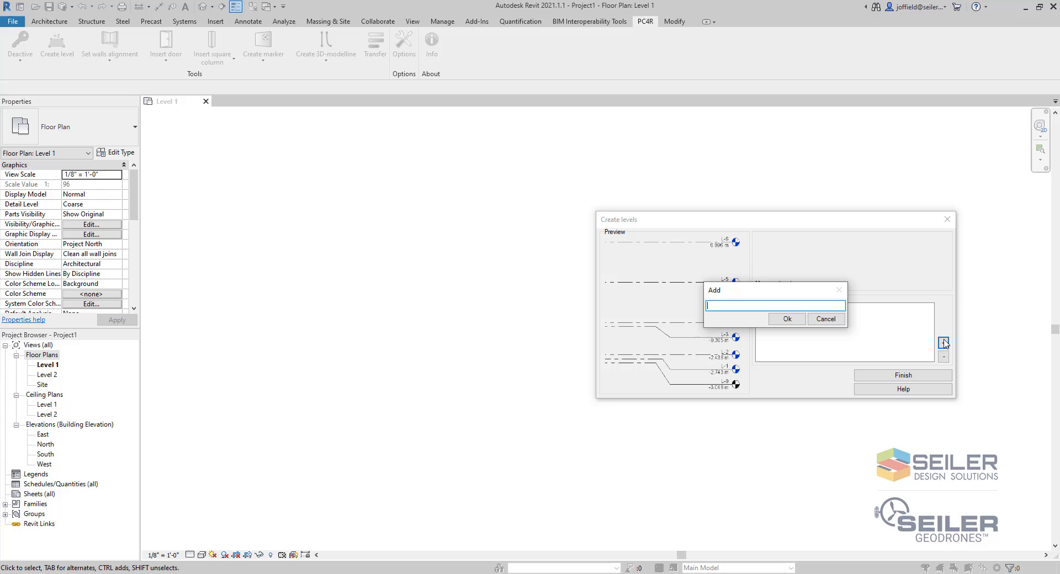
click(826, 319)
click(787, 307)
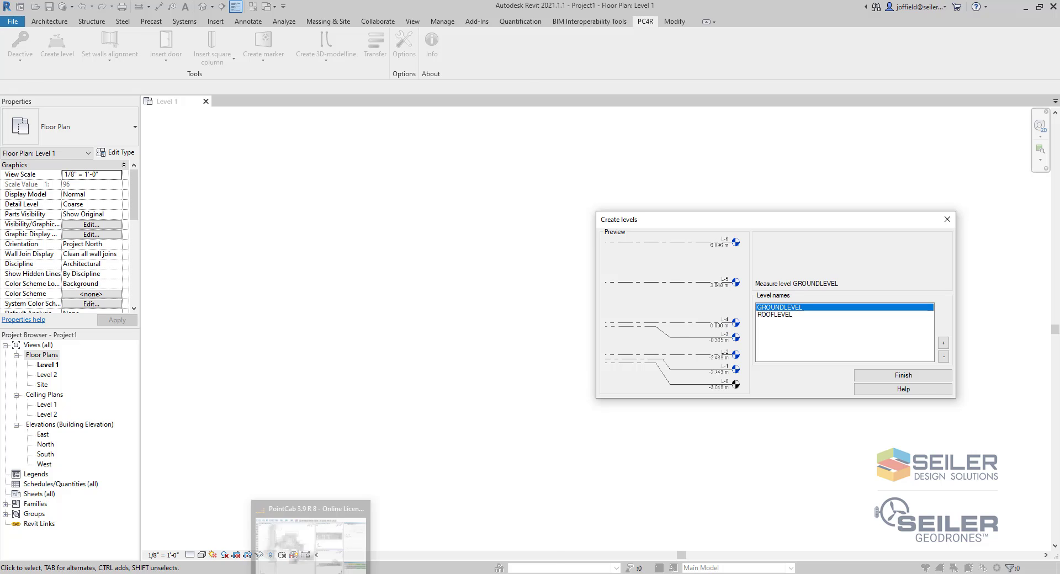
Step: Switch to PointCab and pick a point on the building's floor line in the front section to set GROUNDLEVEL
click(312, 573)
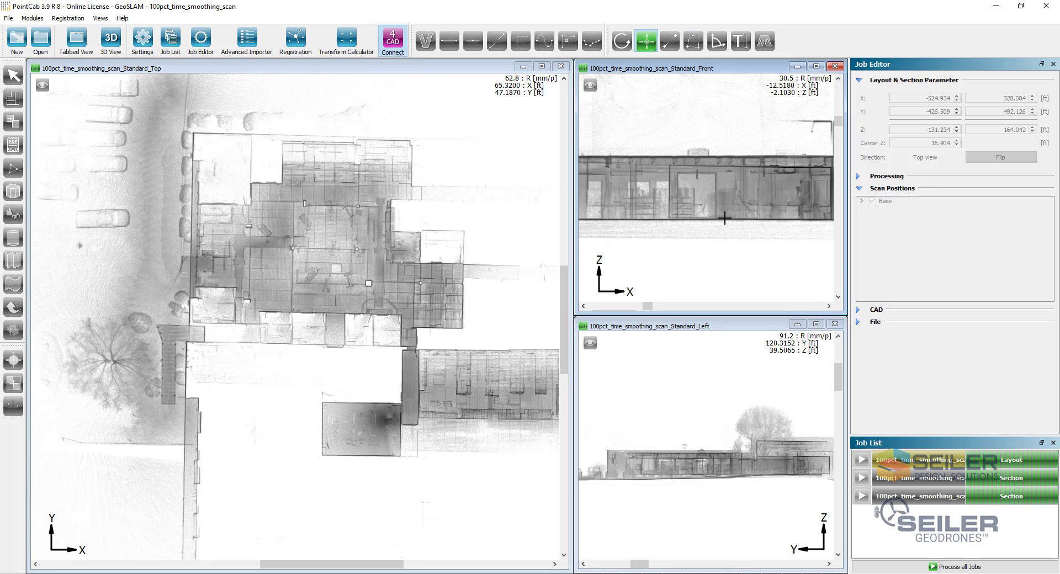
scroll(722, 218, down, 3)
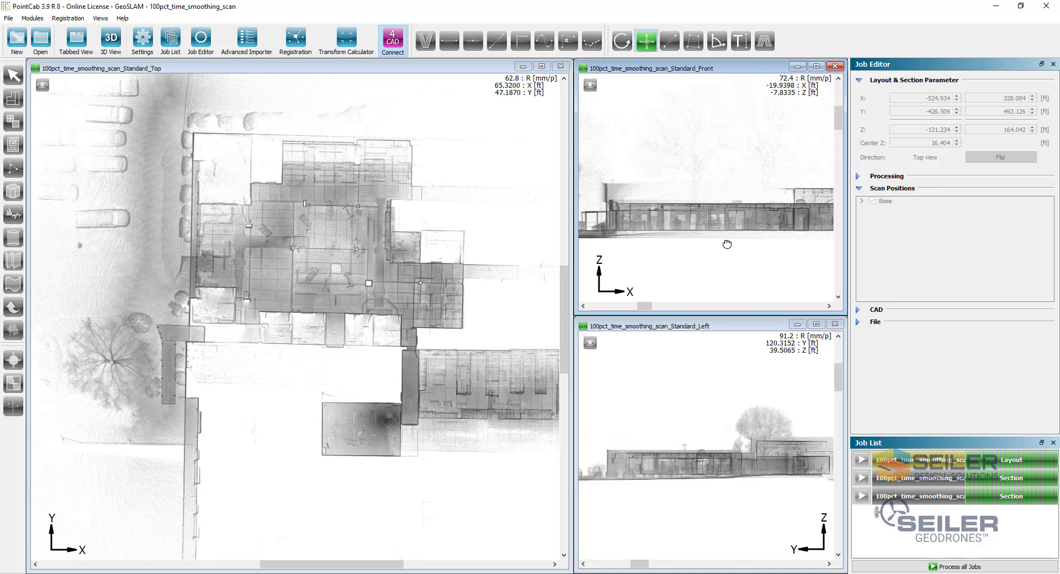
scroll(797, 220, up, 3)
click(678, 228)
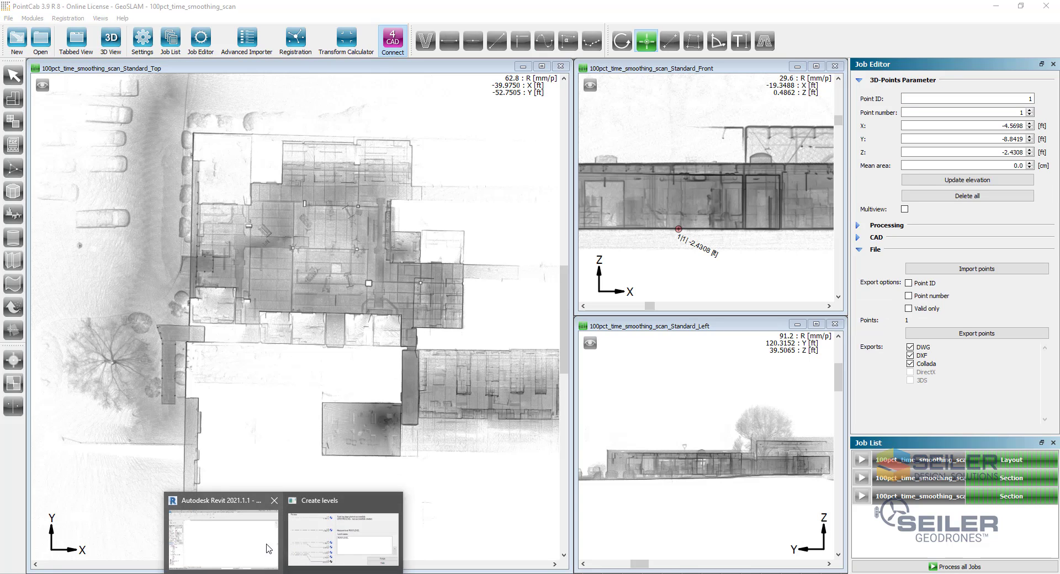
Step: Choose ROOFLEVEL in Revit's Create levels dialog, then pick its point on the roof line in PointCab's front section
click(356, 523)
click(795, 308)
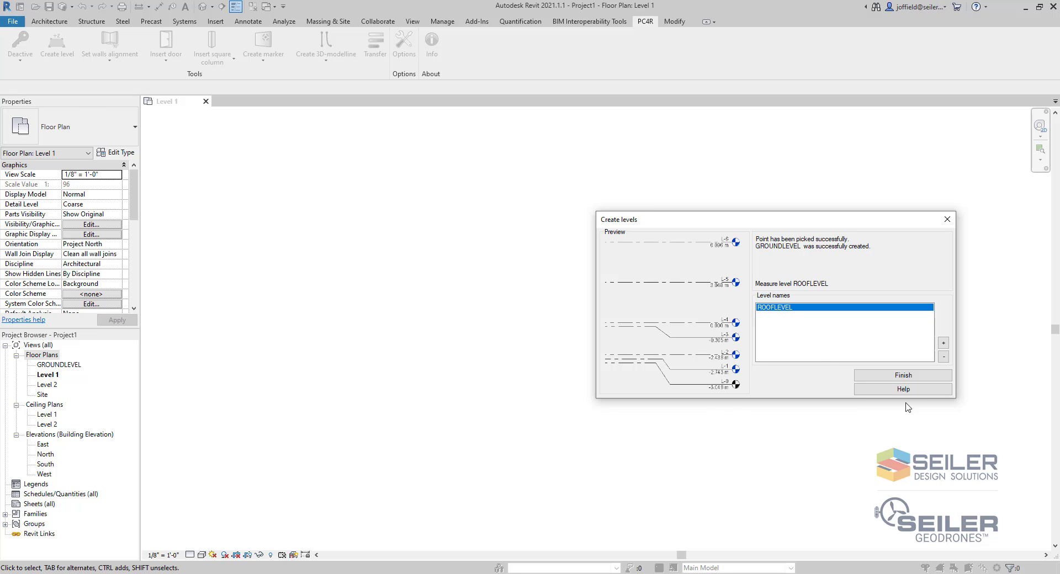
key(alt+Tab)
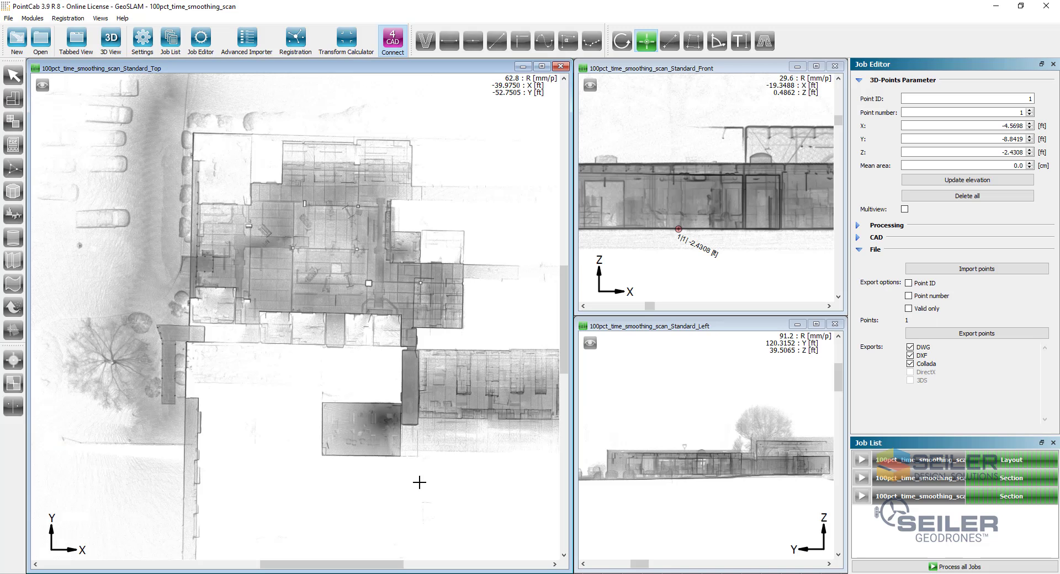
scroll(692, 154, up, 2)
scroll(692, 153, up, 1)
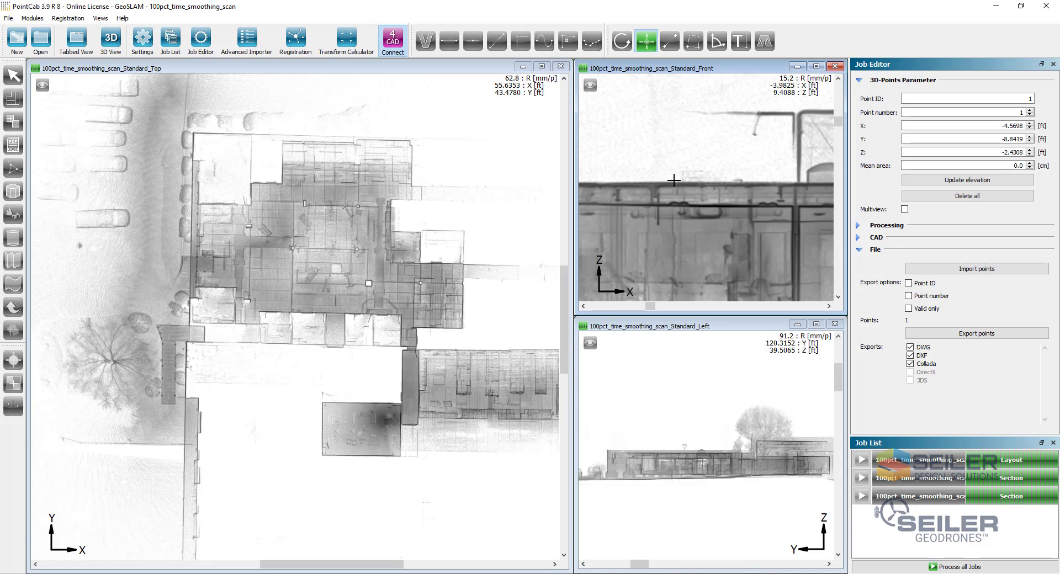
click(673, 182)
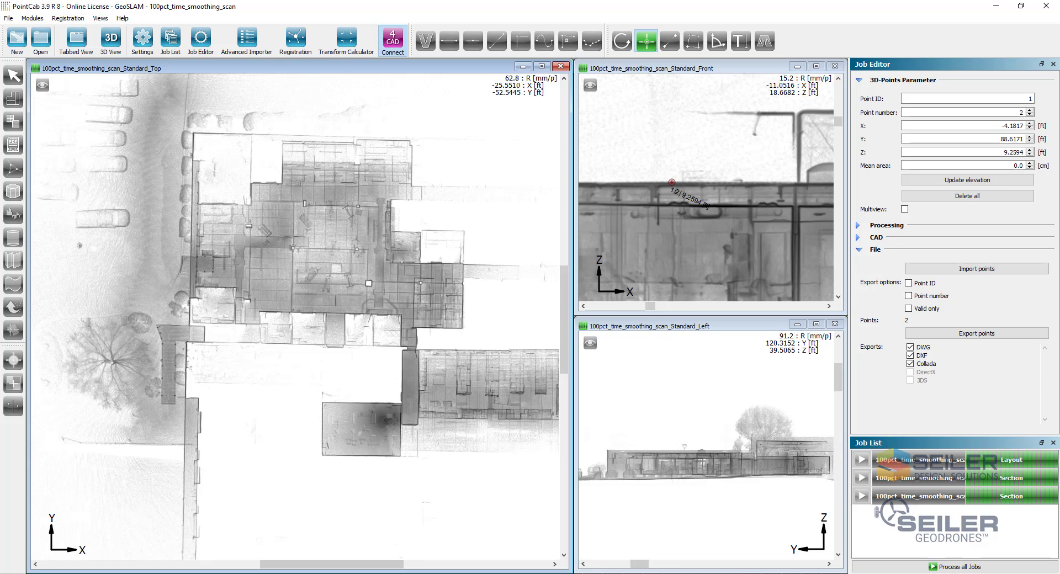
Step: Return to Revit, examine the GROUNDLEVEL and ROOFLEVEL planes in the 3D view, and close that view
key(alt+Tab)
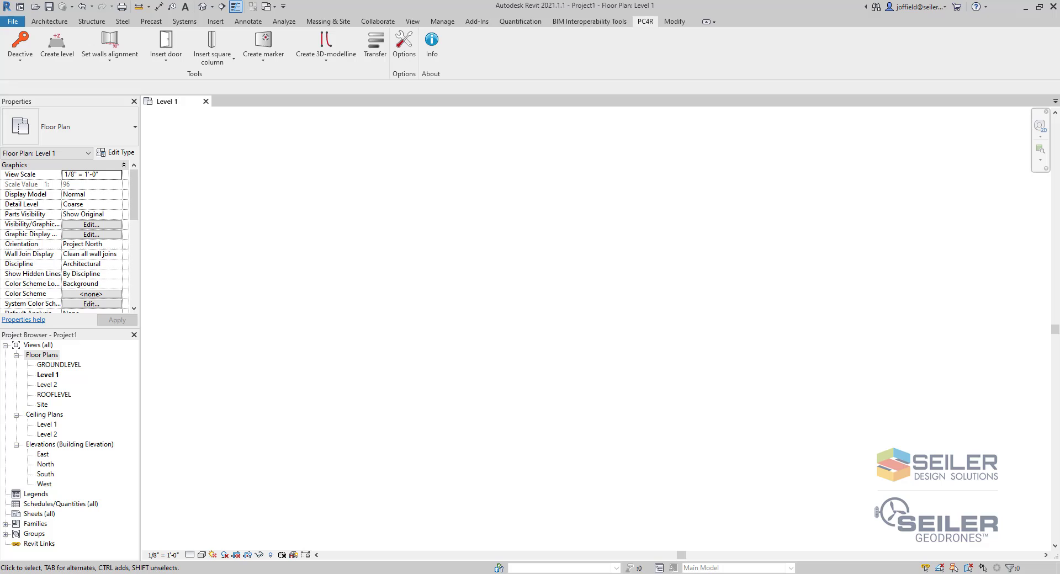
click(55, 365)
click(54, 396)
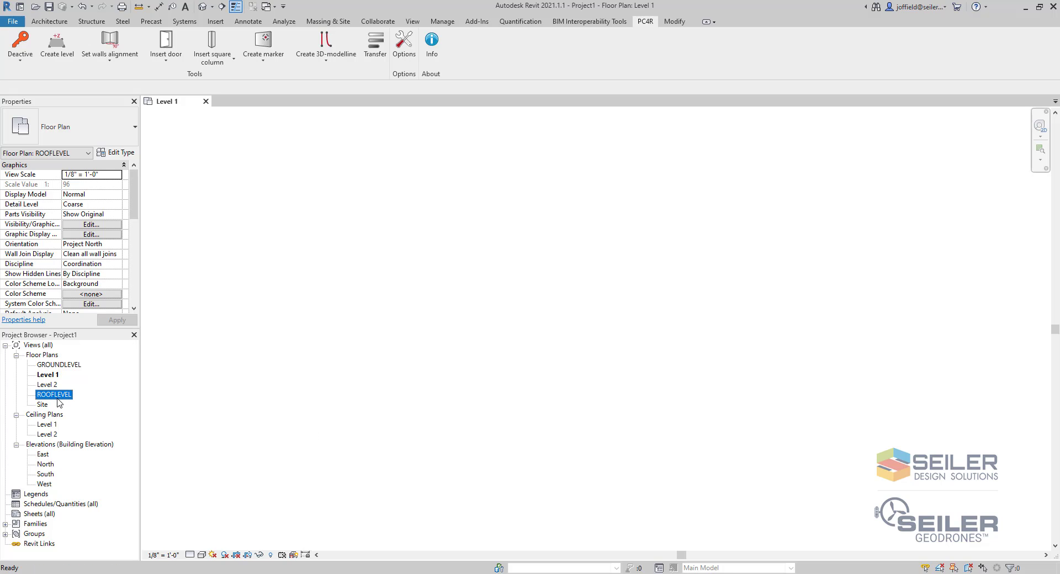
click(205, 8)
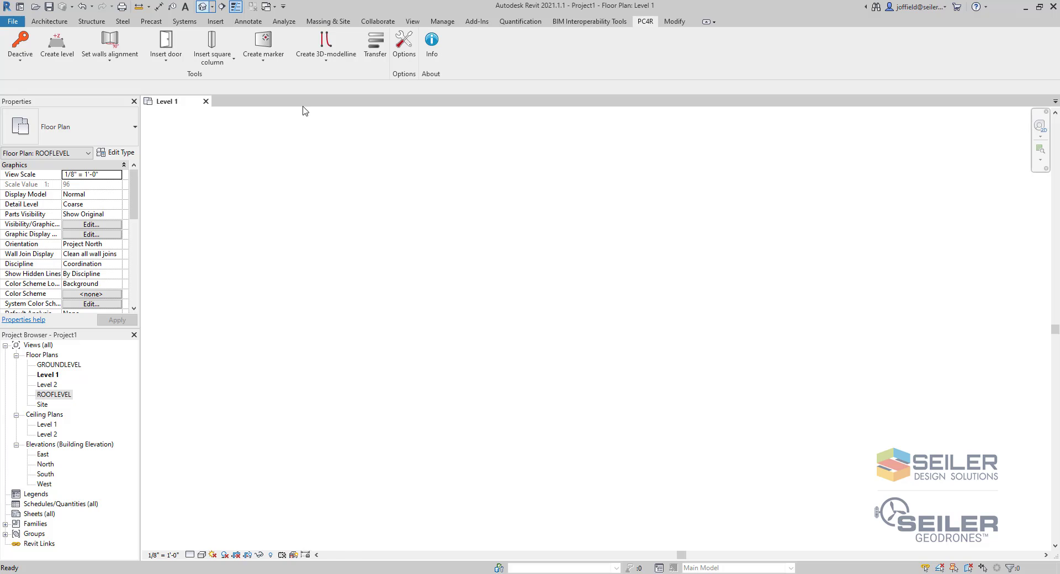
scroll(438, 317, up, 3)
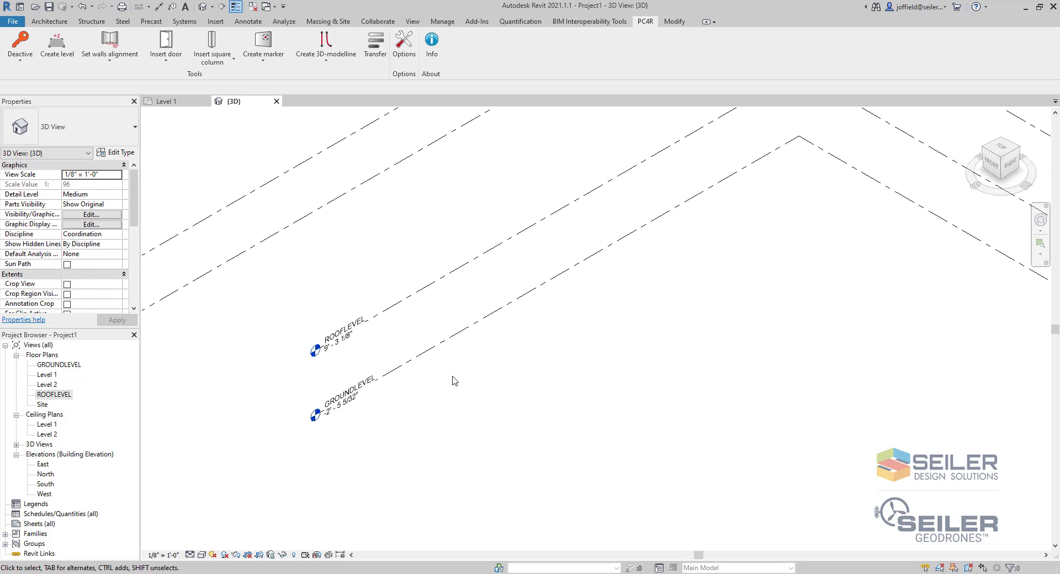
shift+middle_drag(454, 381, 376, 253)
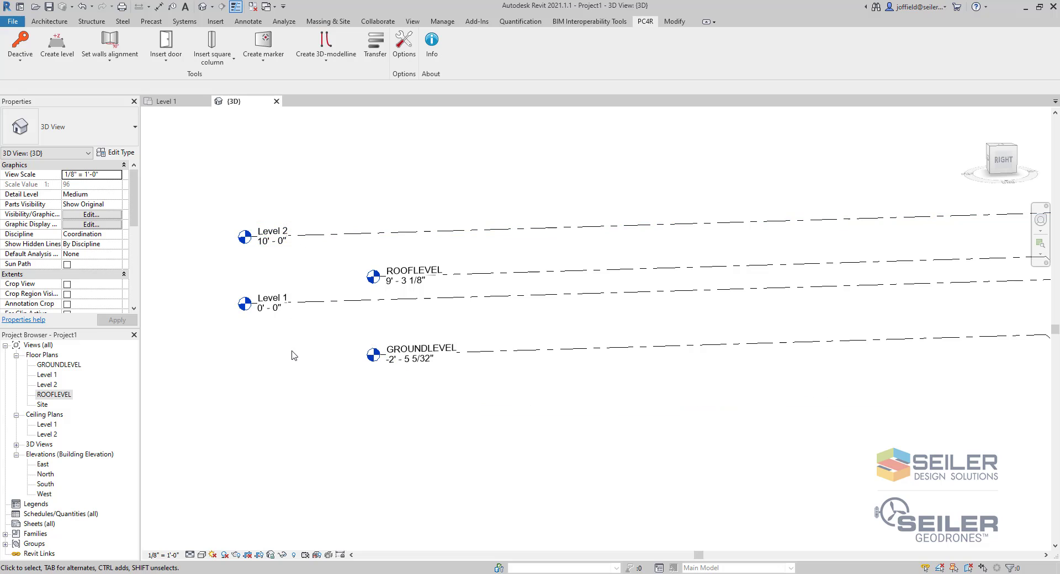
scroll(292, 355, down, 3)
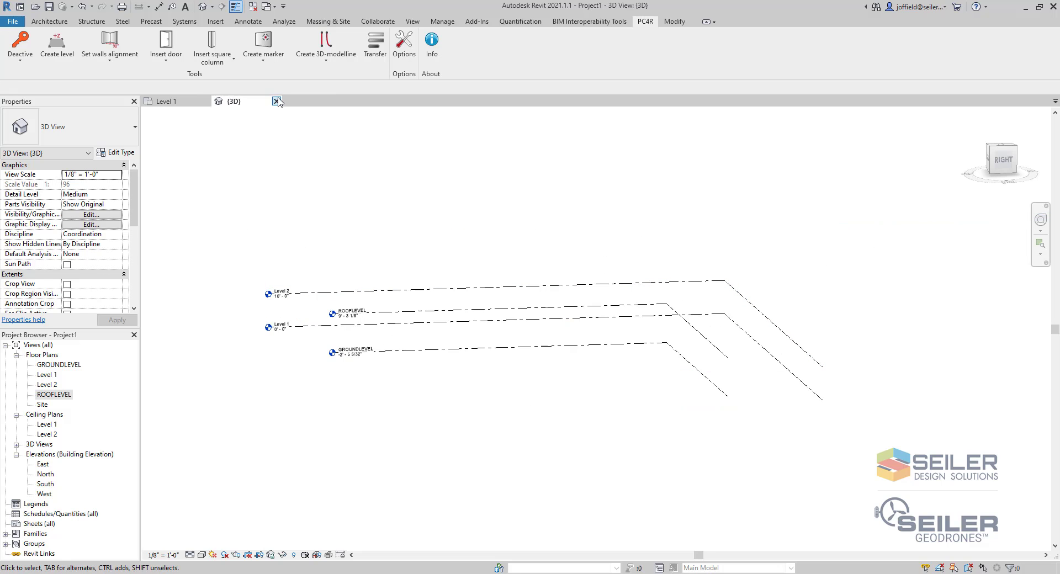
click(276, 101)
Step: Start the Create walls tool with bottom level GROUNDLEVEL, top level Level 2 and wall type Generic - 6"
middle_click(532, 369)
middle_click(533, 368)
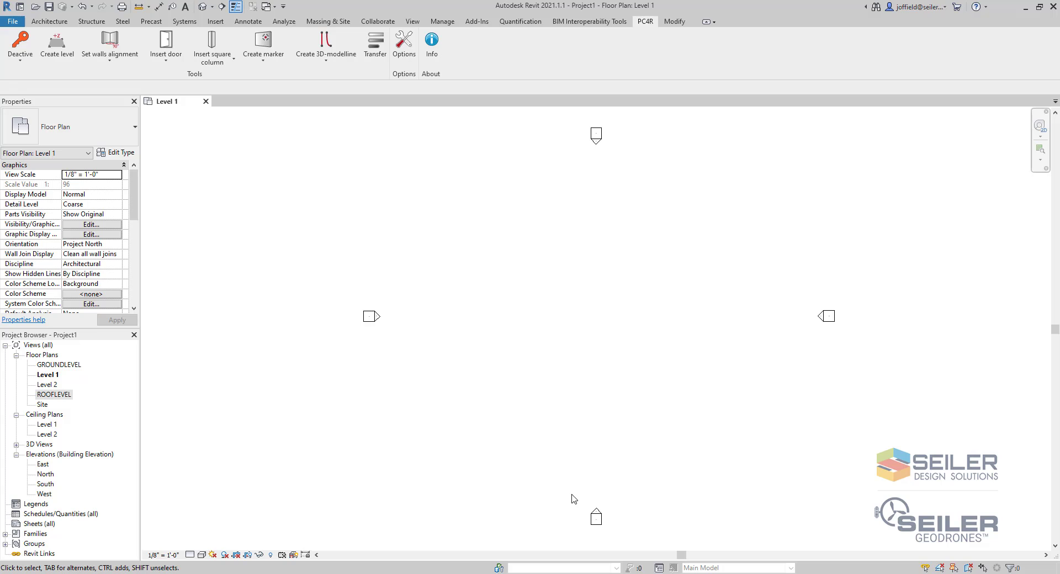
click(110, 59)
click(114, 83)
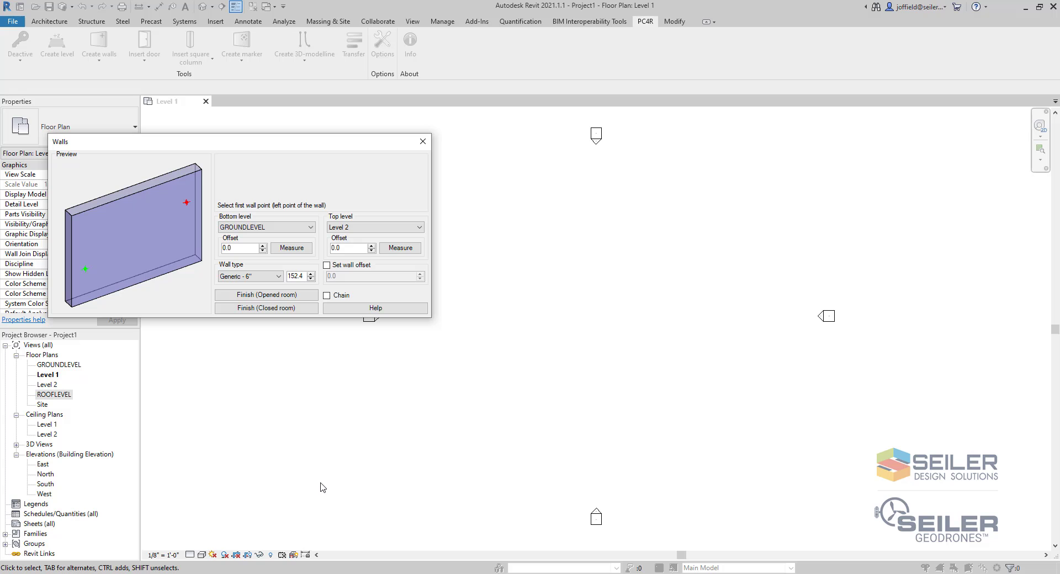
Step: Switch to PointCab and pick two points each along the west and north walls of the small separate room in the top view
mouse_move(284, 573)
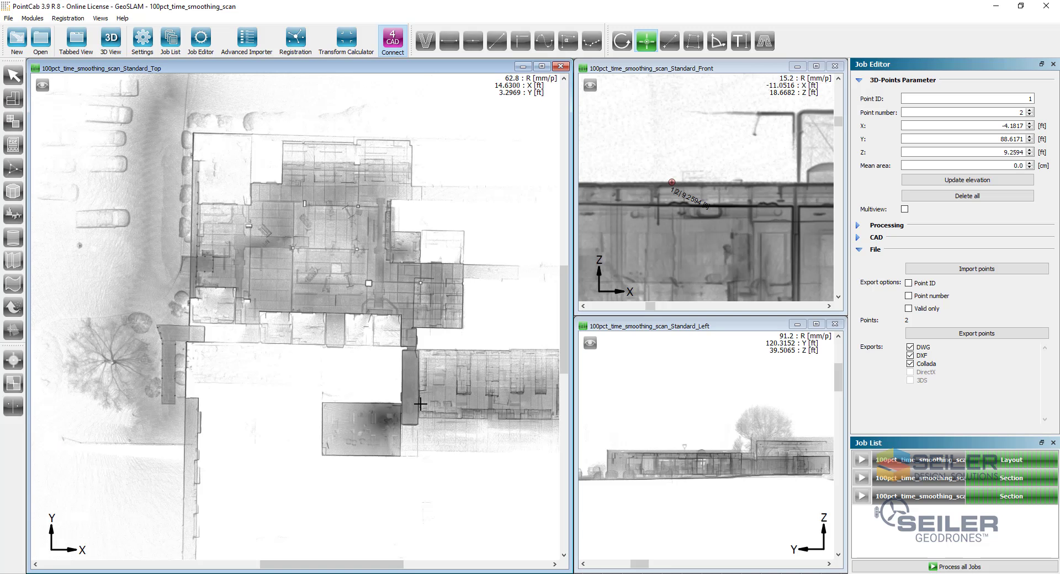
scroll(370, 431, up, 2)
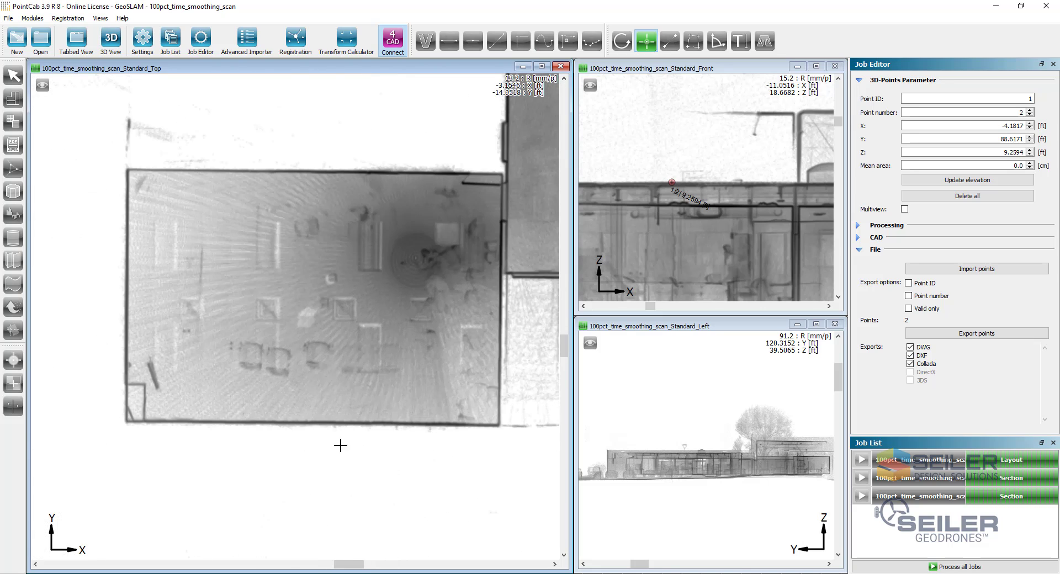
click(126, 410)
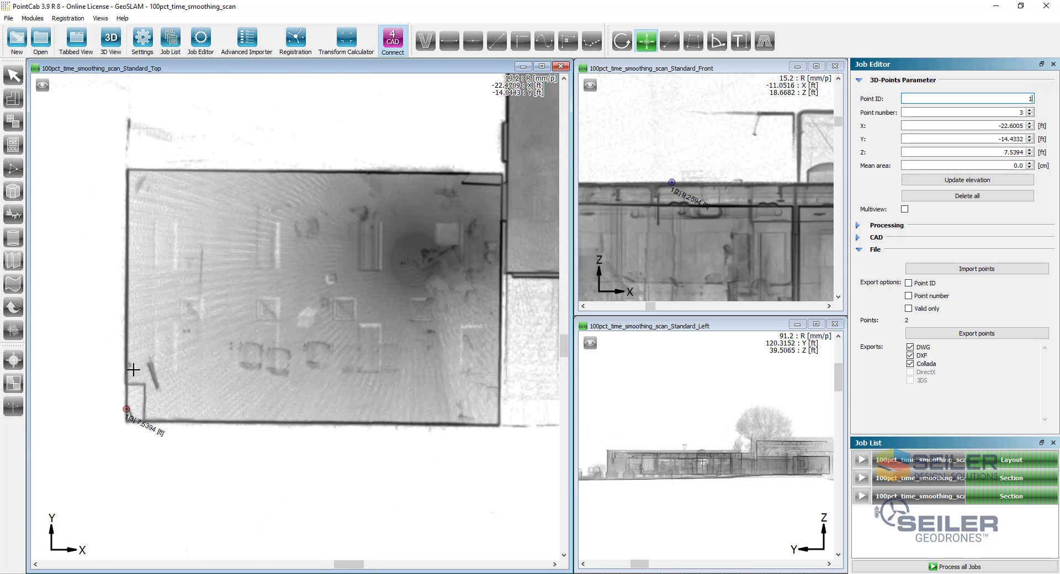
click(127, 181)
click(135, 171)
click(482, 174)
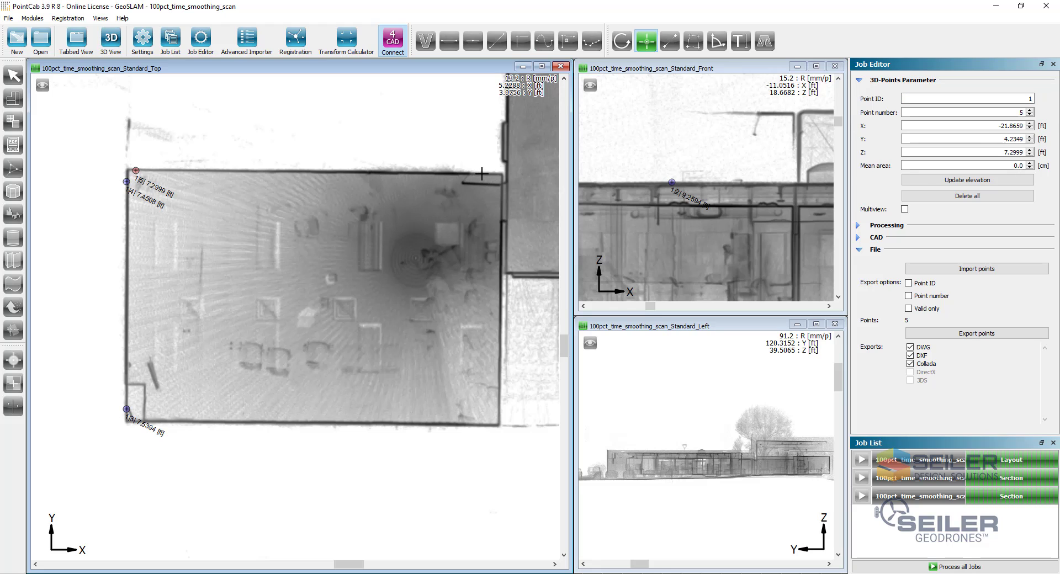
Step: Pick two points each along the room's east and south walls, then return to Revit and finish the walls as a closed room
click(500, 183)
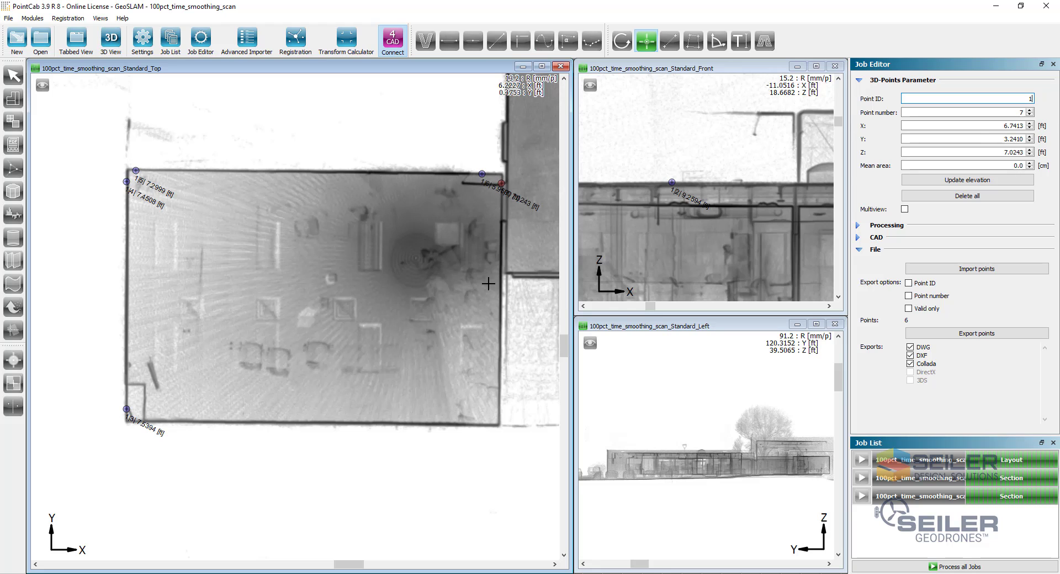
click(500, 416)
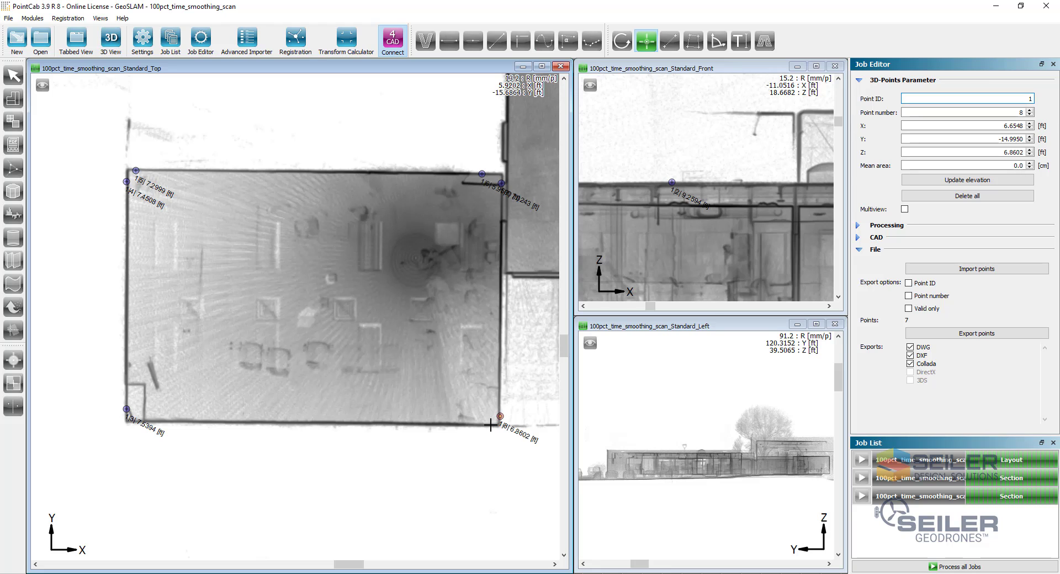
click(490, 425)
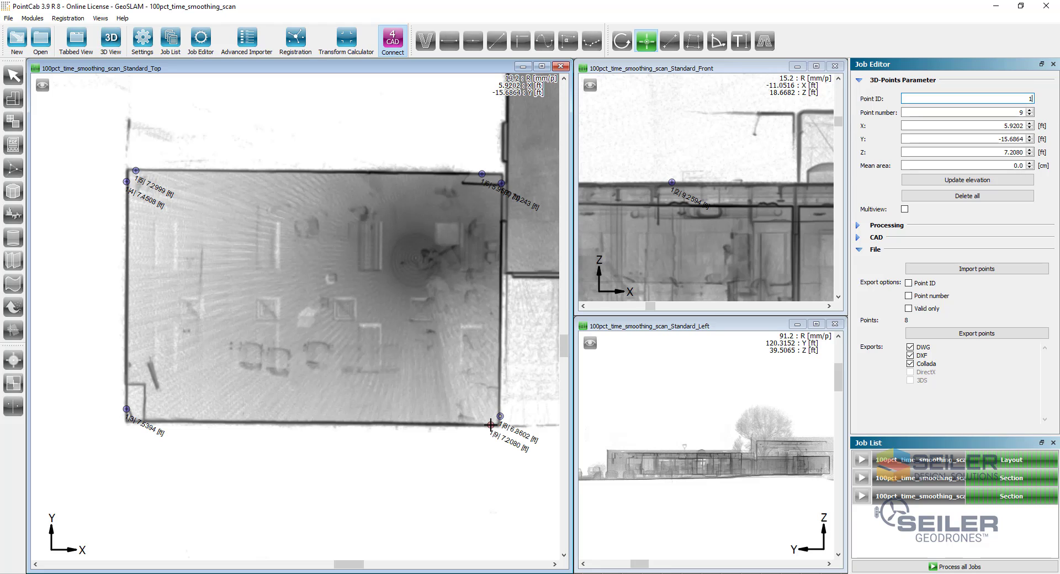
click(138, 419)
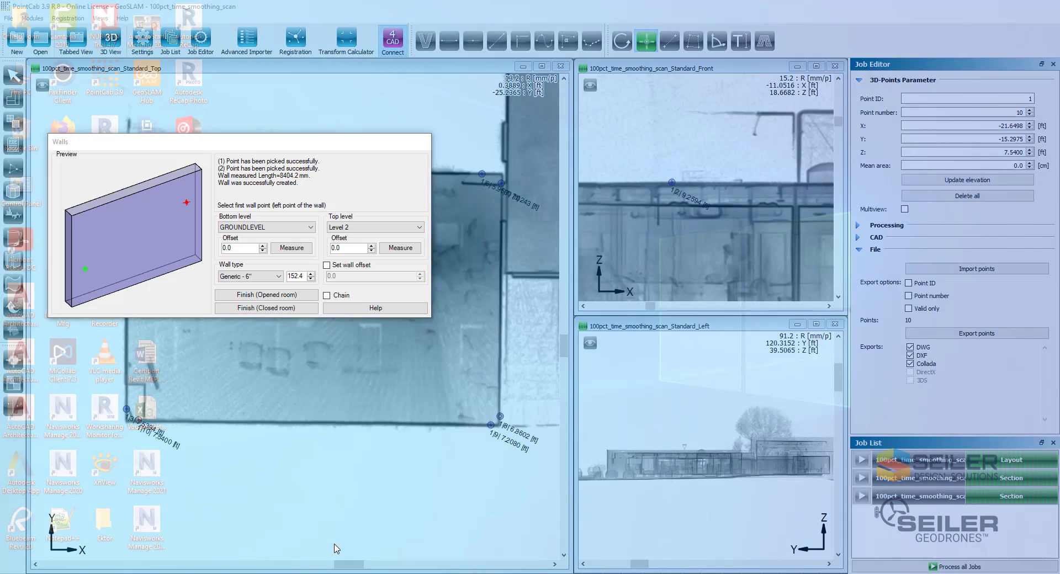
click(336, 550)
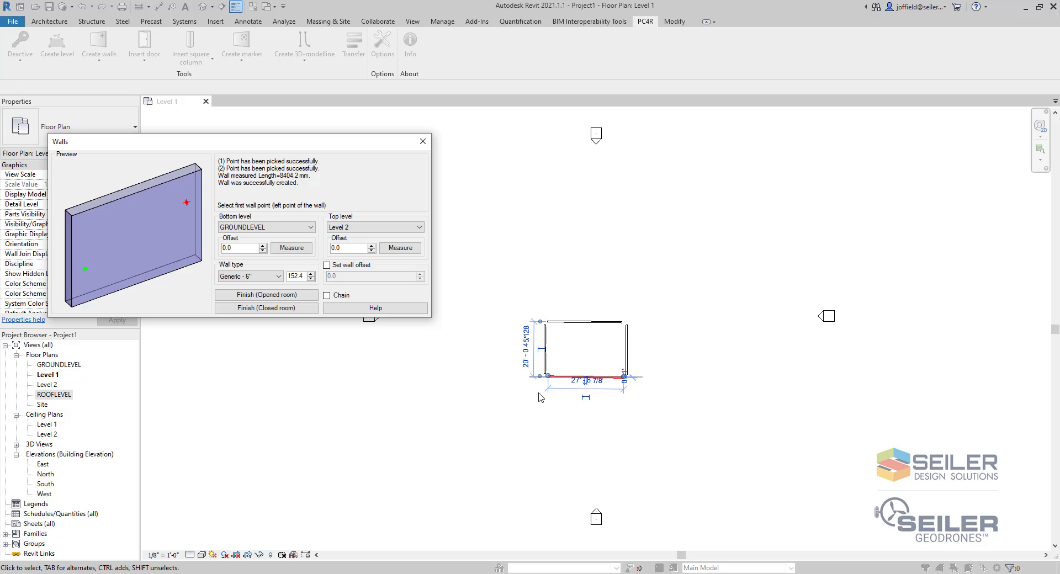
key(Escape)
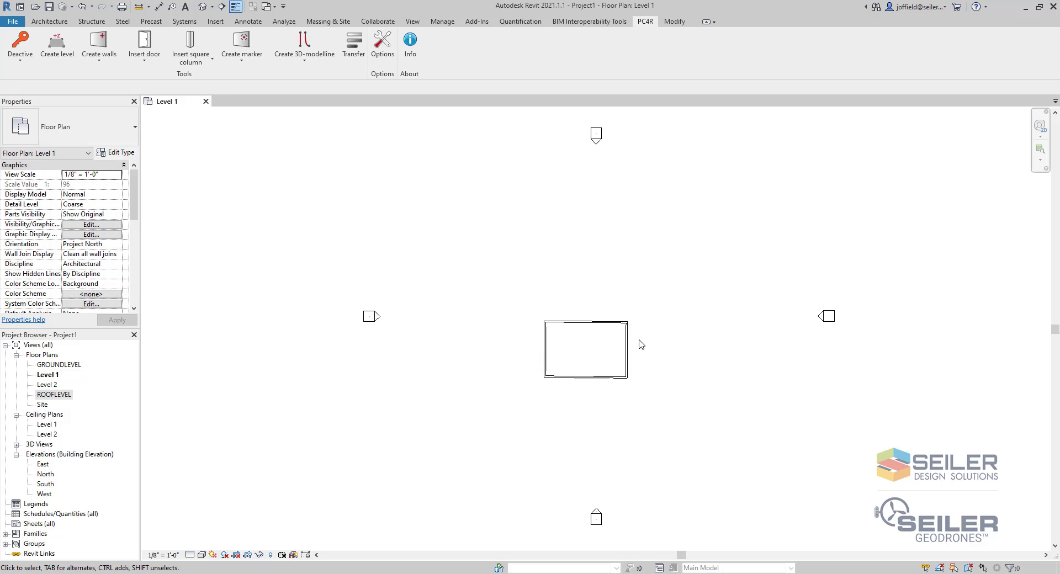
Step: Align all four room walls together in the Level 1 plan with Set walls alignment in multiselection mode
scroll(599, 333, up, 2)
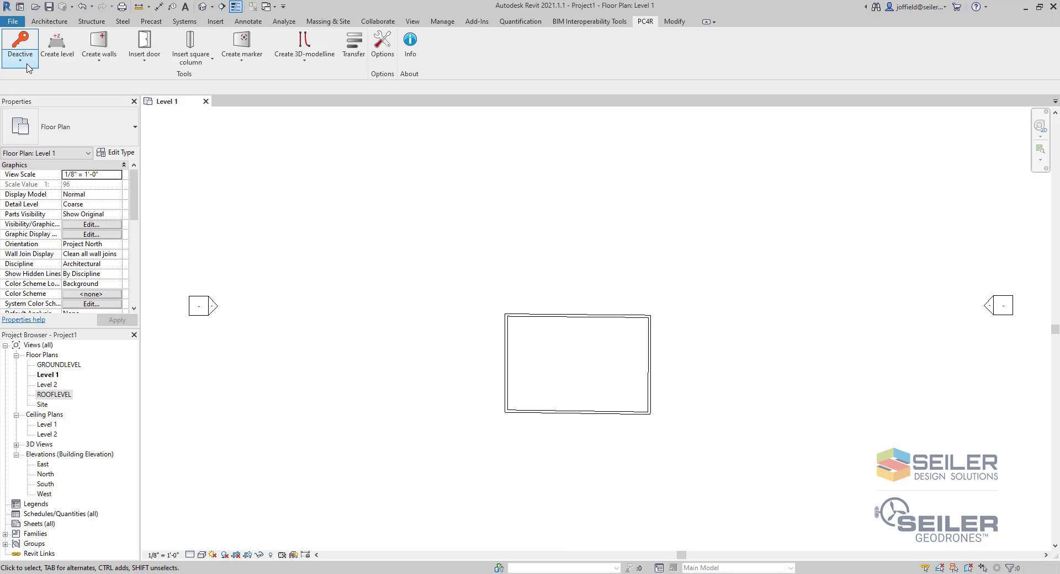
click(97, 65)
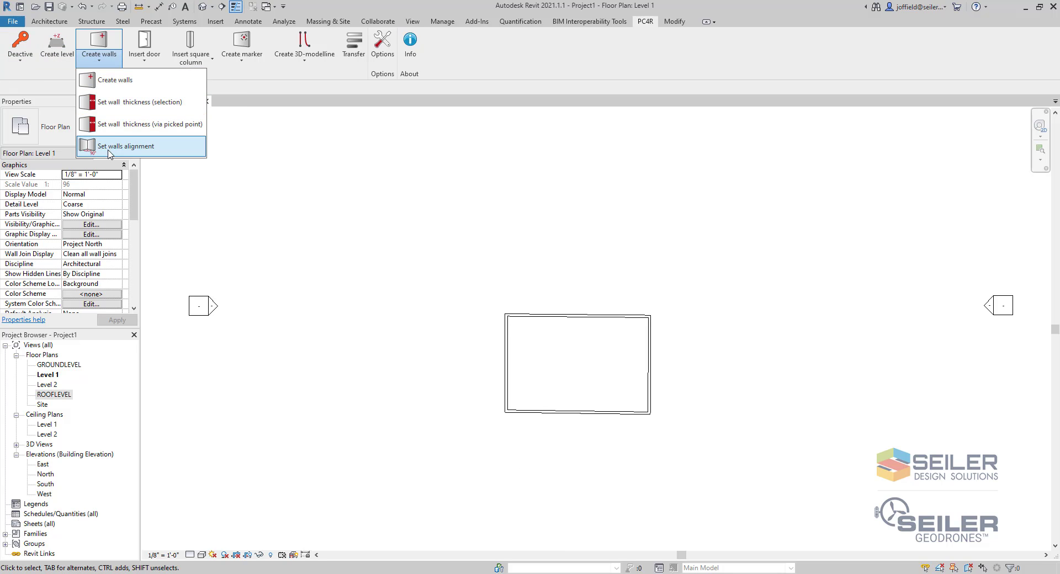
click(111, 146)
click(468, 293)
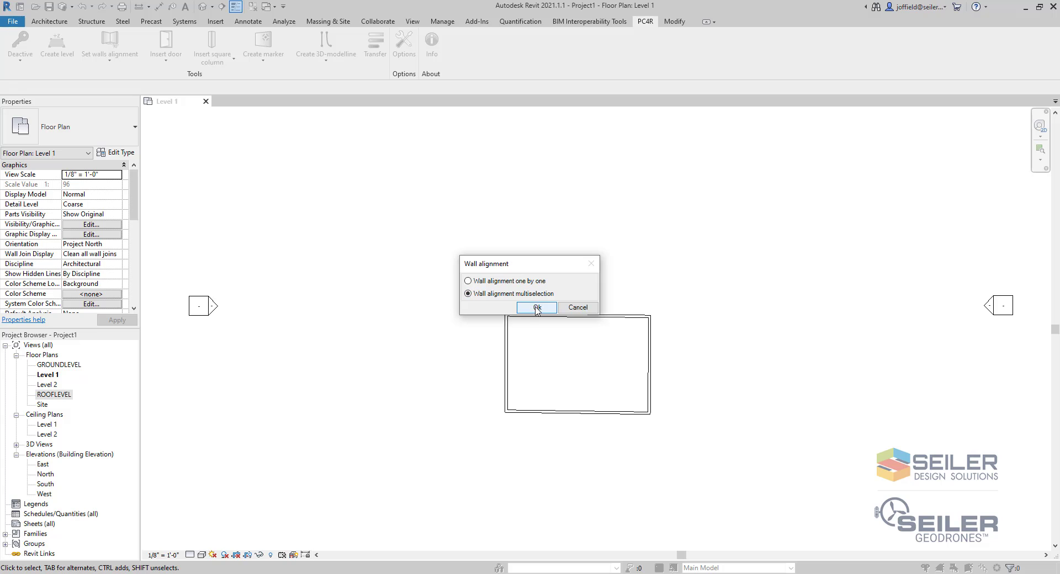
click(537, 308)
click(581, 314)
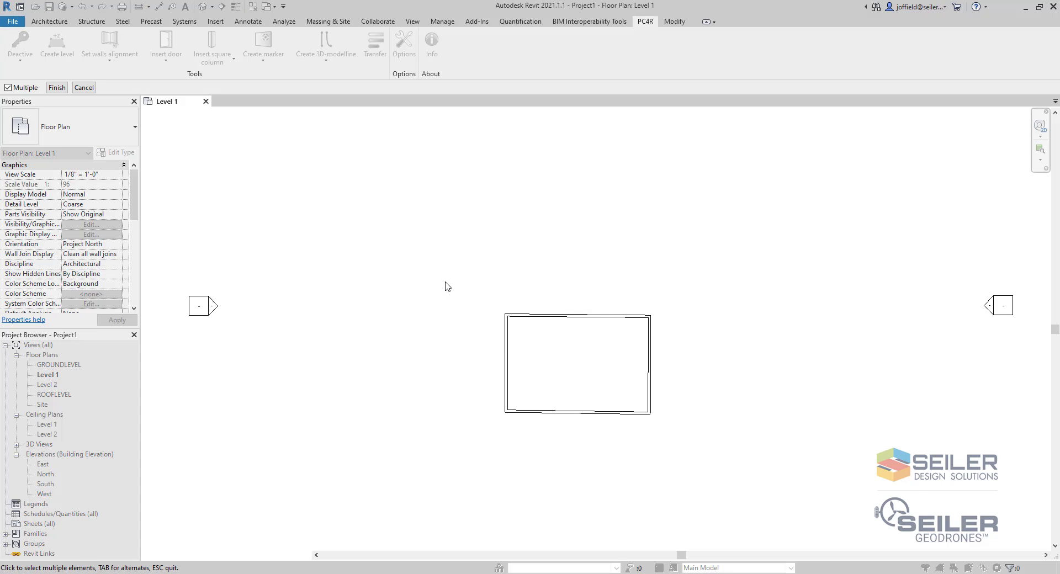
drag(445, 281, 774, 484)
click(57, 87)
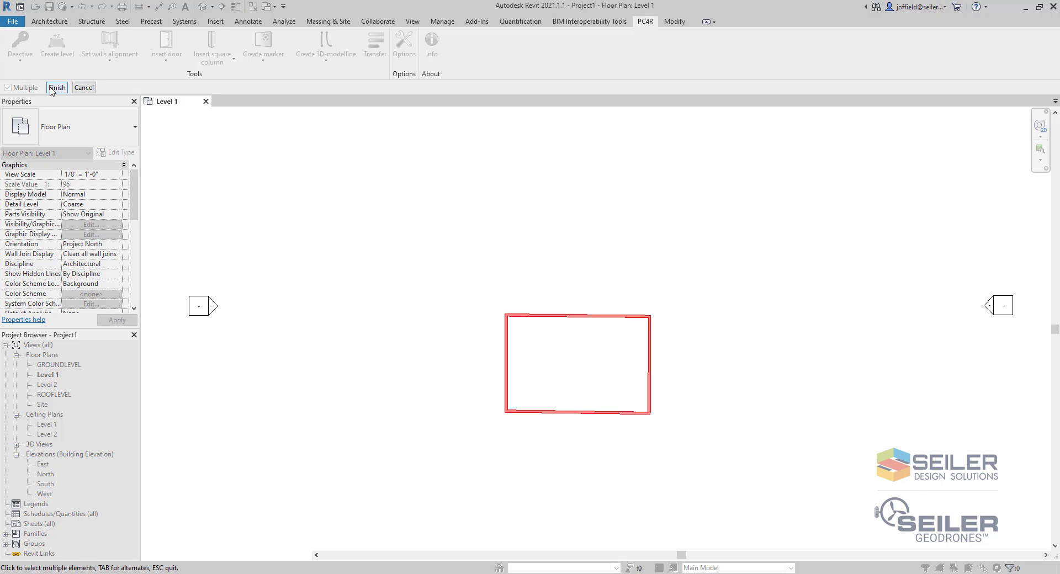
scroll(595, 340, up, 3)
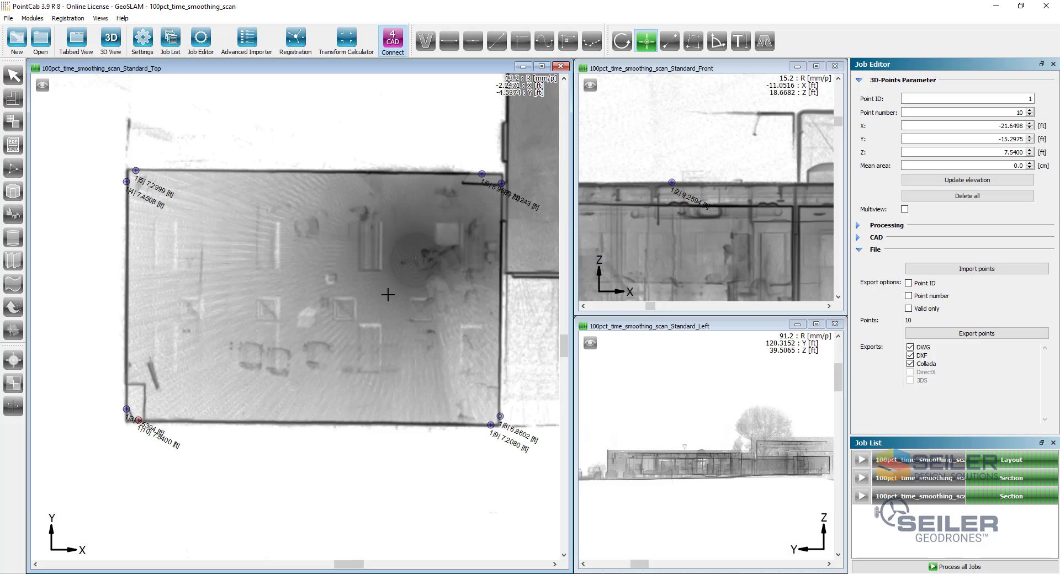
Step: Switch to PointCab and examine the door opening near the small room's northeast corner in the top view
scroll(385, 237, down, 2)
drag(386, 237, 296, 373)
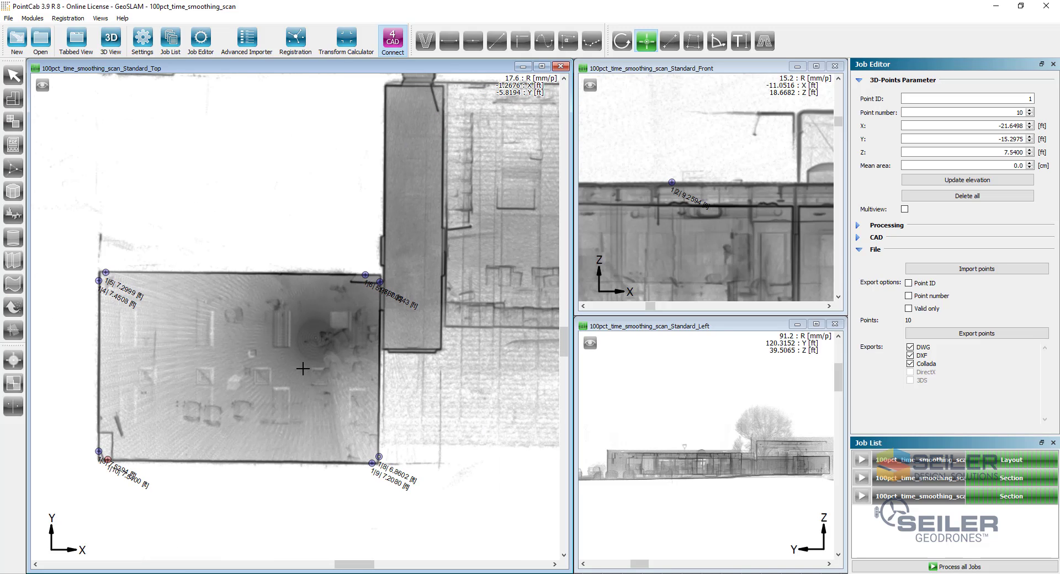
scroll(367, 302, up, 3)
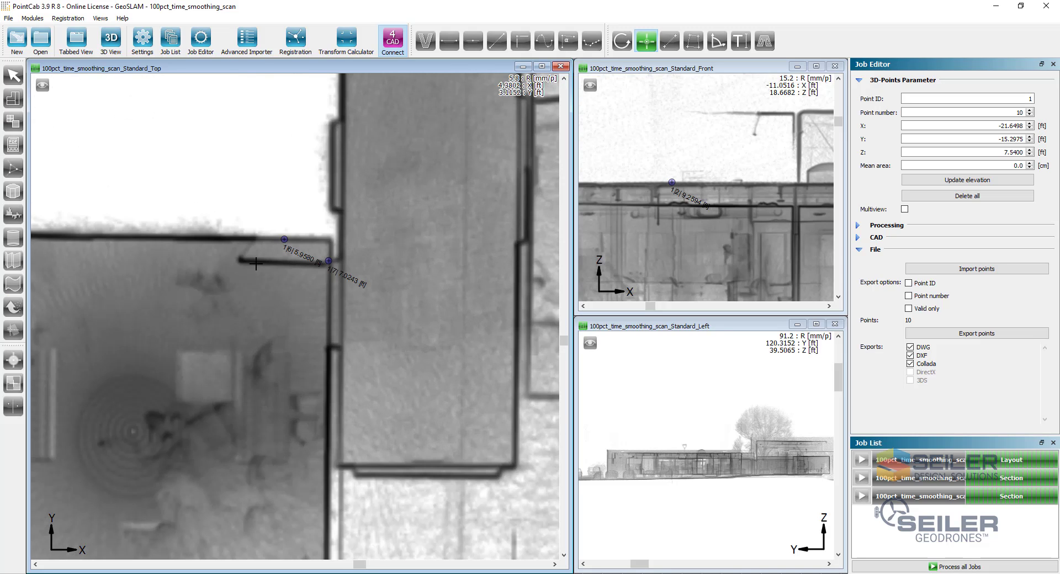
scroll(354, 326, down, 4)
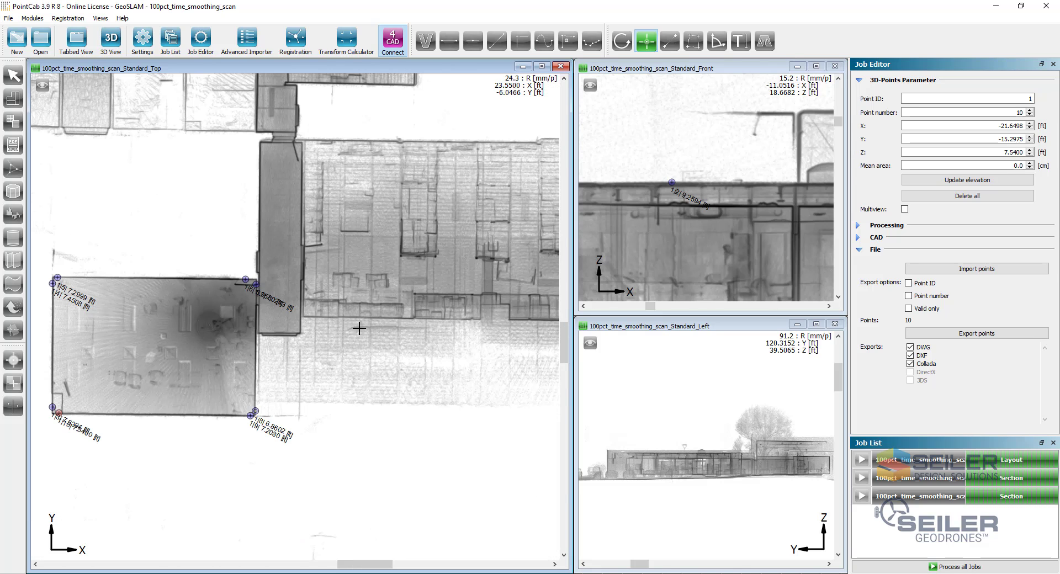
scroll(243, 283, up, 4)
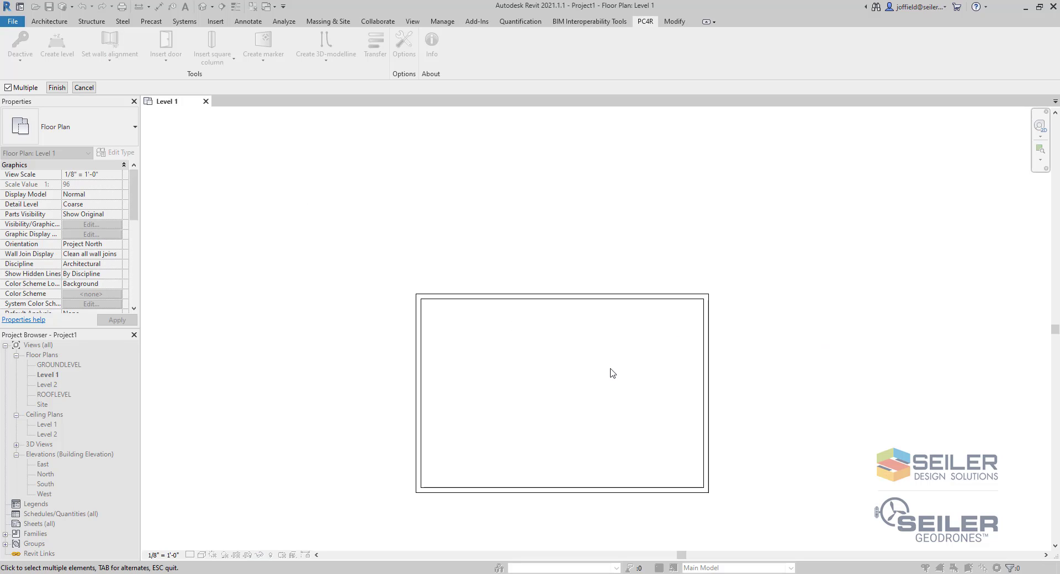
Step: Return to Revit, leave the wall alignment tool and start the Insert door tool with the Single-Flush family
scroll(659, 401, up, 2)
scroll(657, 387, up, 1)
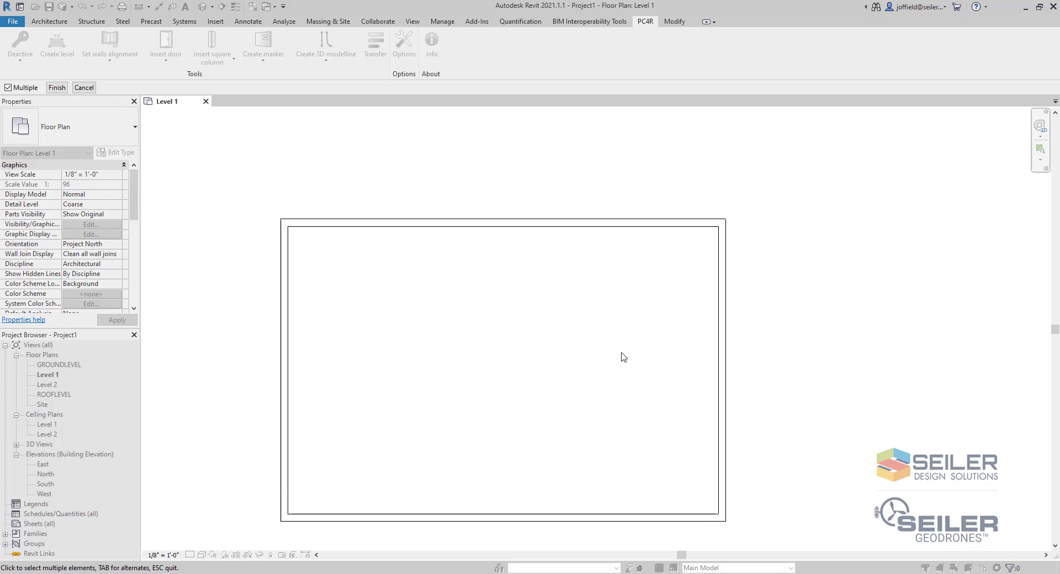
click(86, 88)
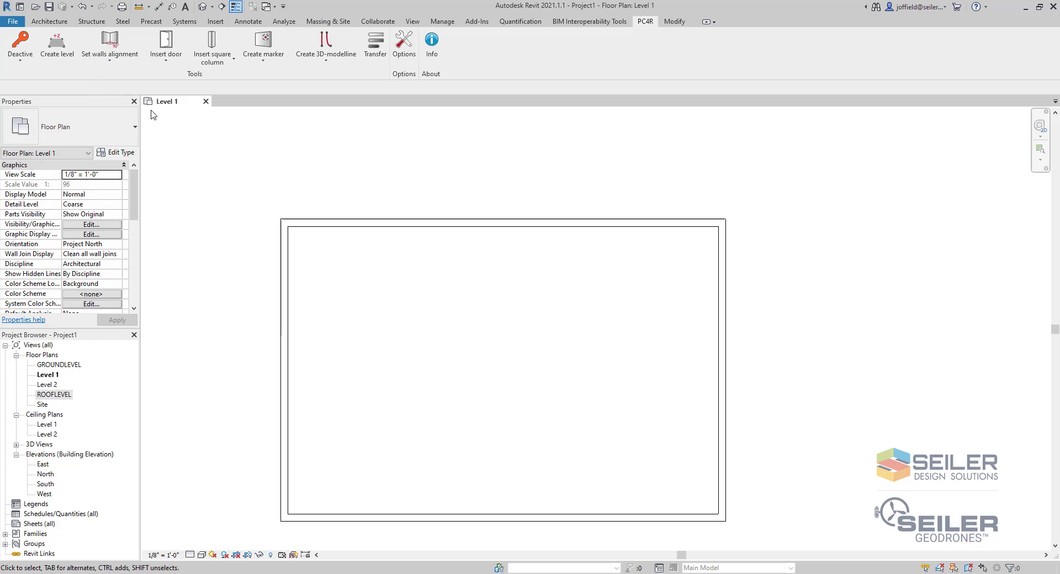
click(164, 64)
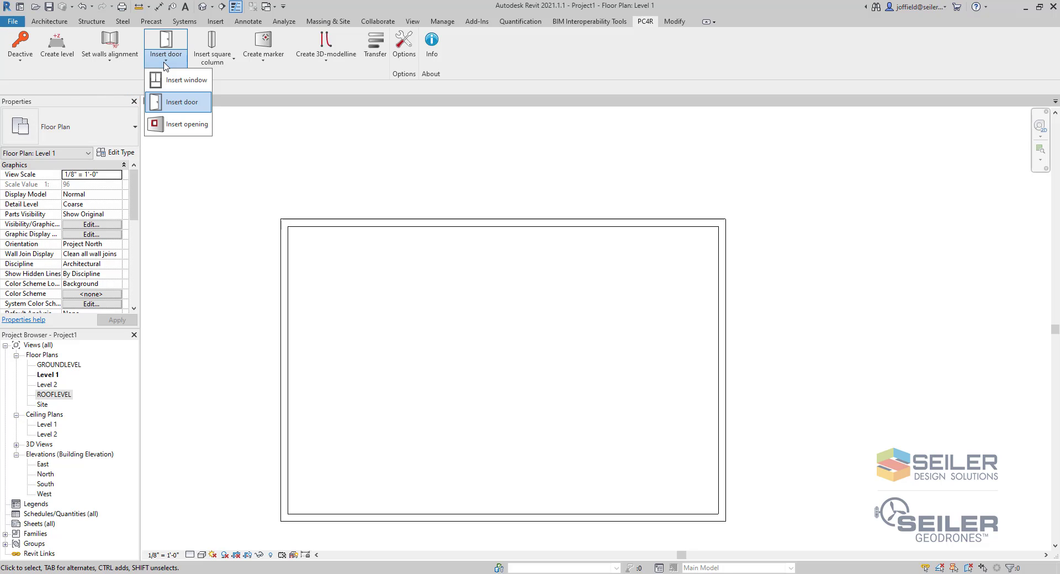
click(177, 103)
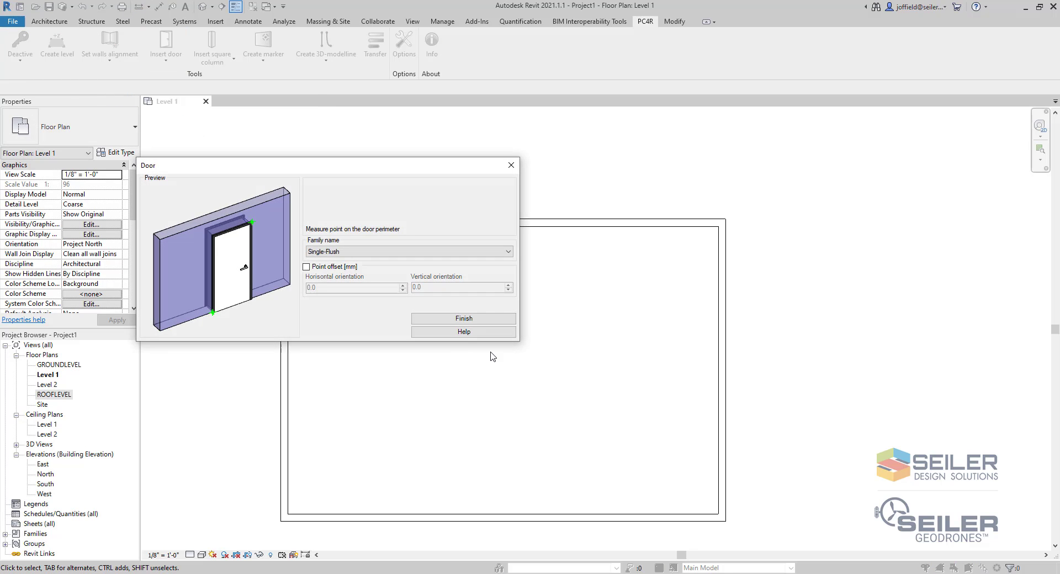
click(350, 253)
click(350, 253)
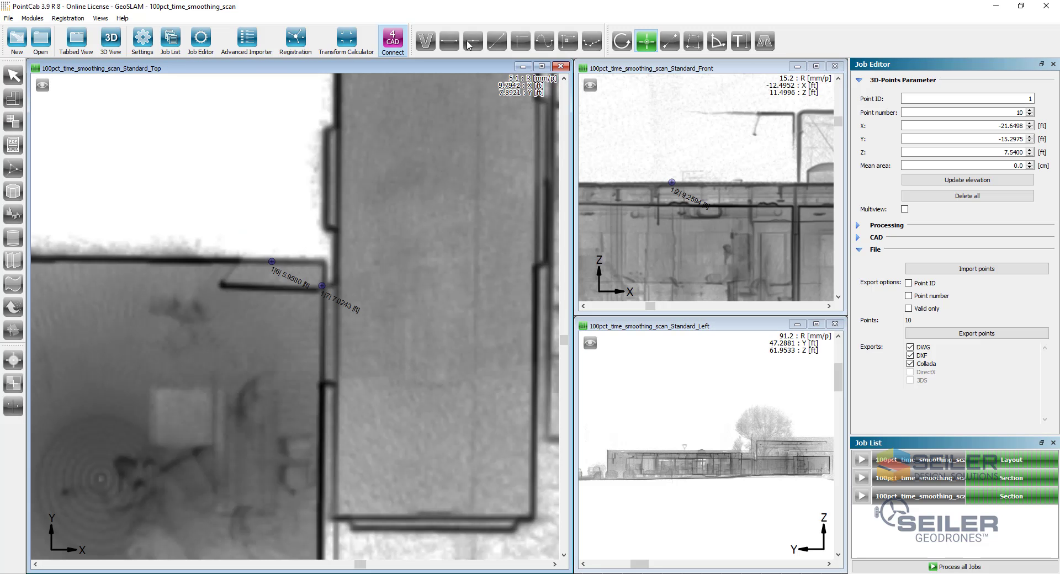
Step: Switch to PointCab, place a virtual scan position in the corridor east of the room and lower it to door height in the front view
click(623, 46)
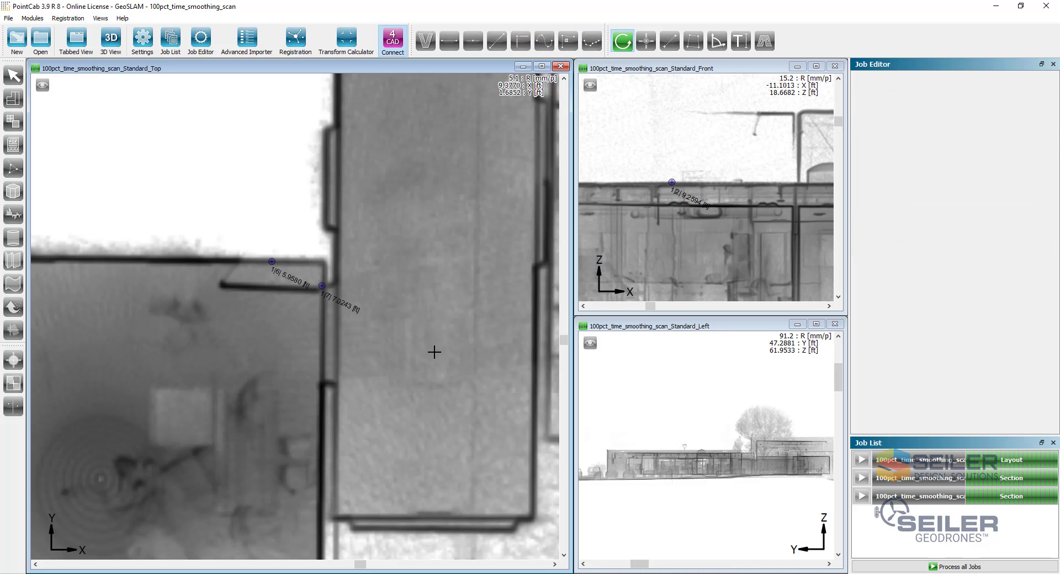
click(509, 369)
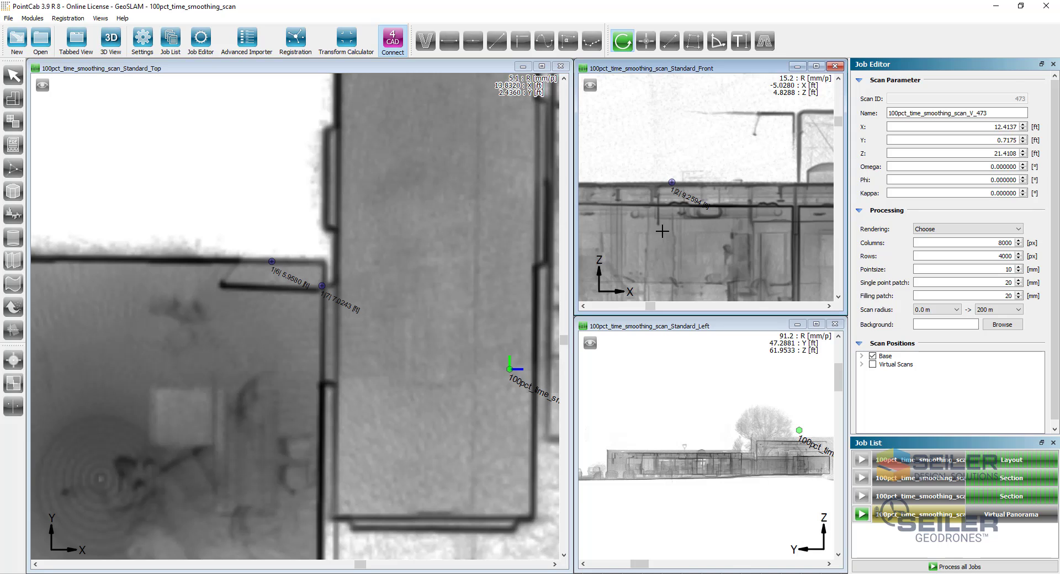
scroll(663, 231, down, 3)
drag(665, 221, 579, 261)
scroll(774, 200, up, 3)
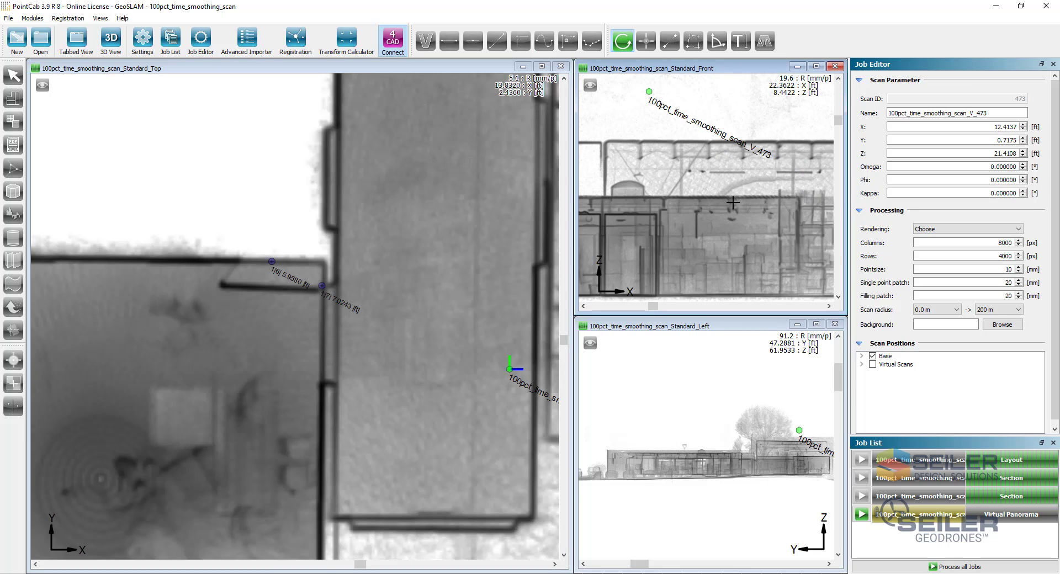
drag(747, 203, 789, 202)
scroll(787, 201, down, 2)
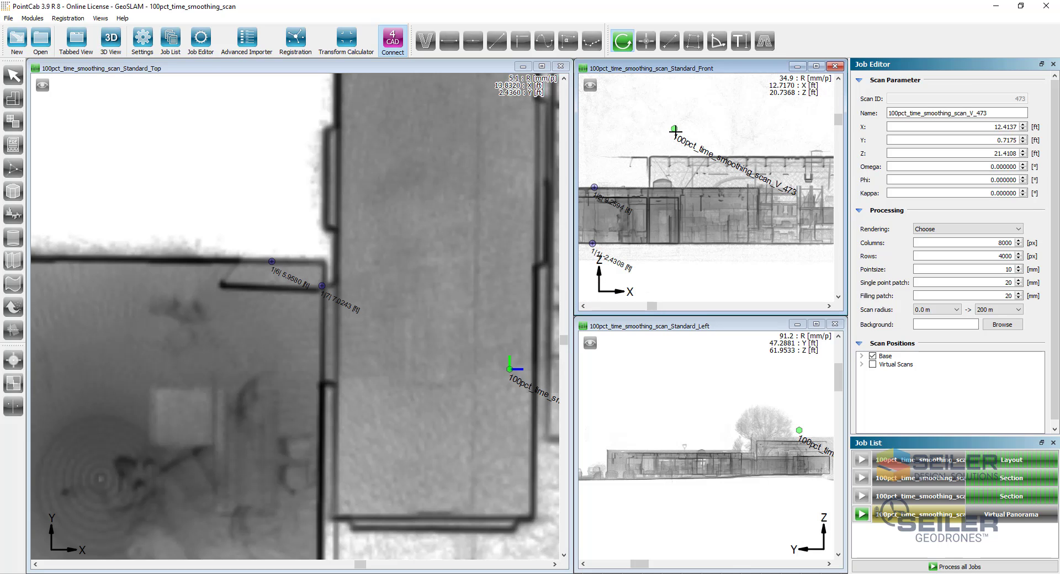
drag(675, 131, 676, 228)
scroll(675, 224, up, 3)
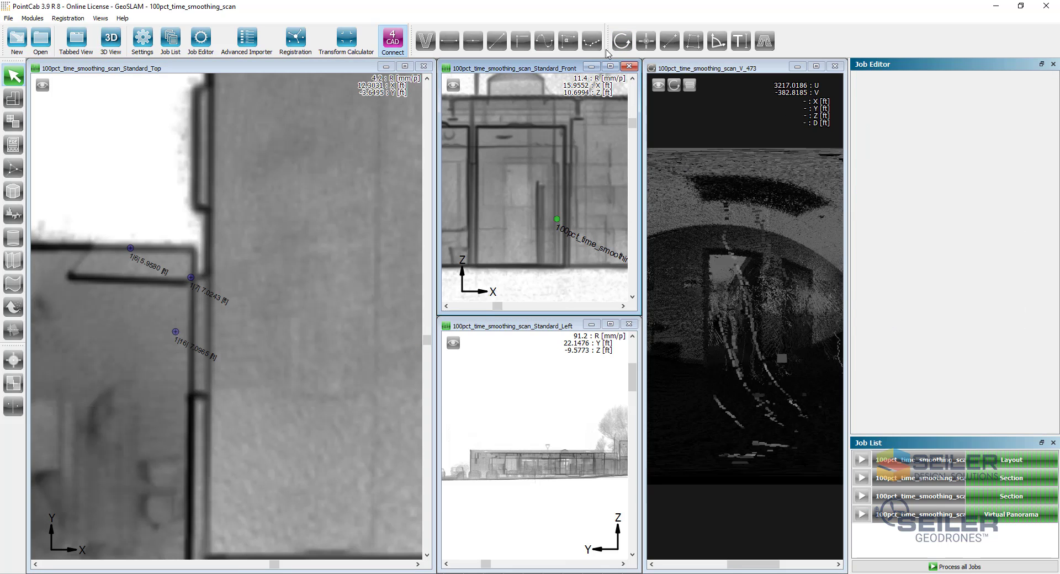
Step: Pick 3D points on the door's left, top and right edges in the panorama, plus one on the room side in the top view
click(645, 40)
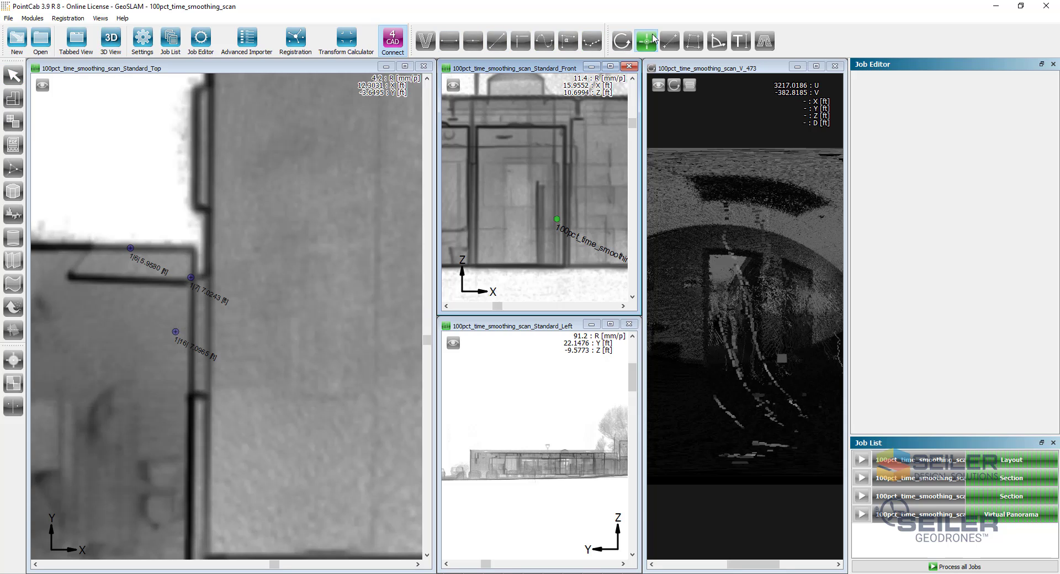
click(704, 308)
click(732, 250)
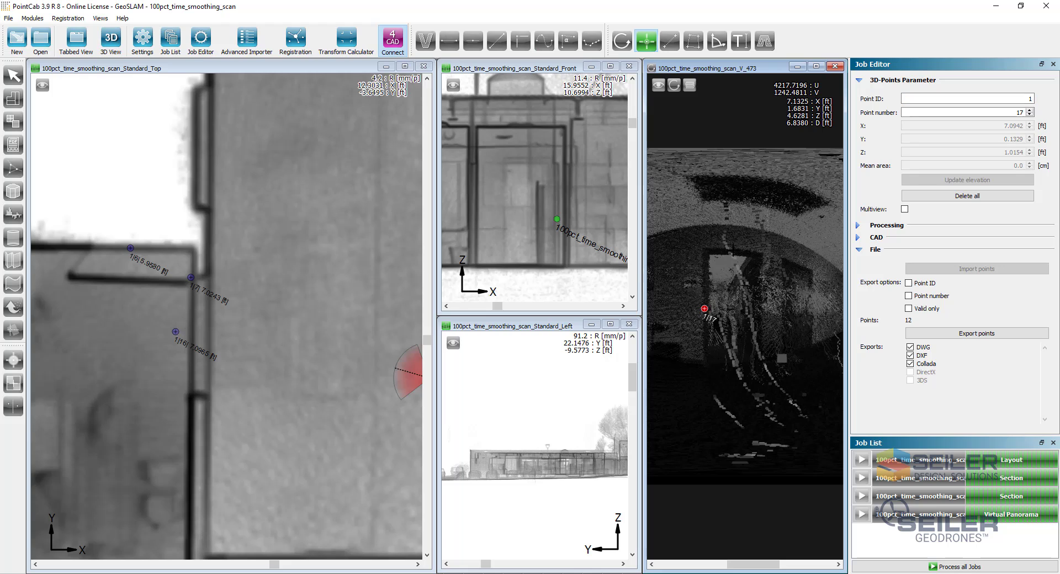
click(763, 311)
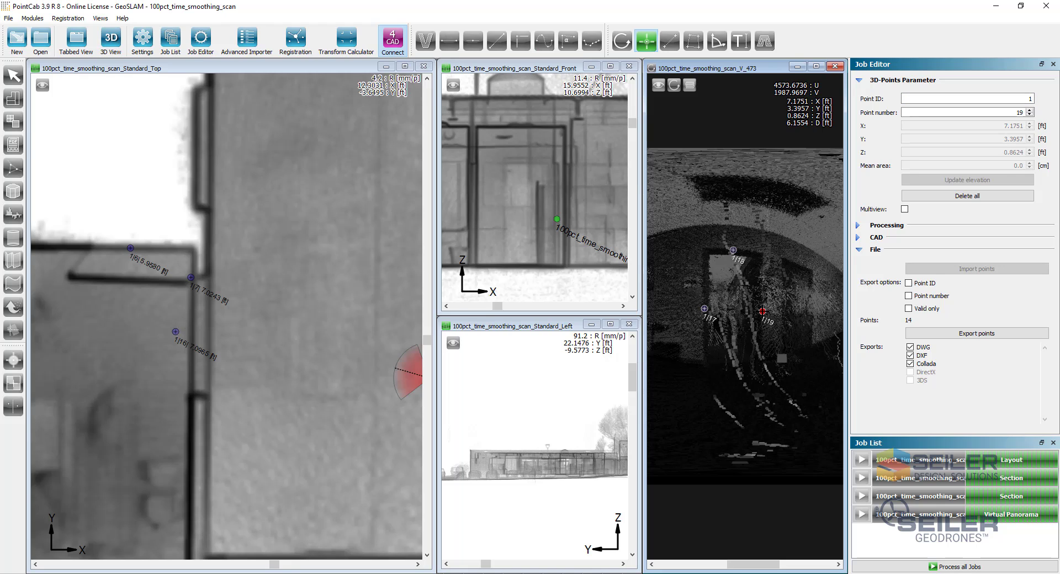
click(762, 311)
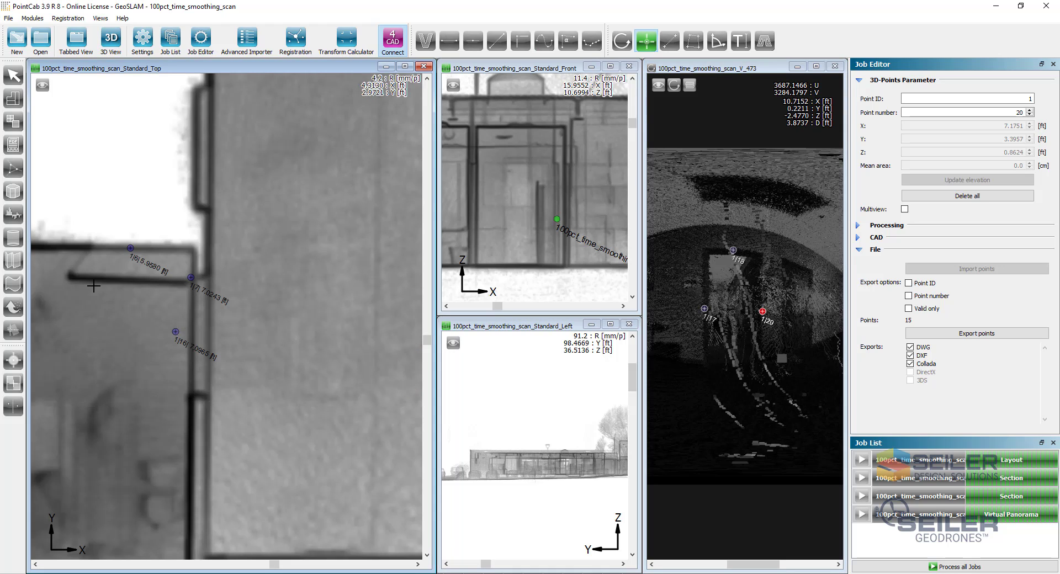
click(175, 332)
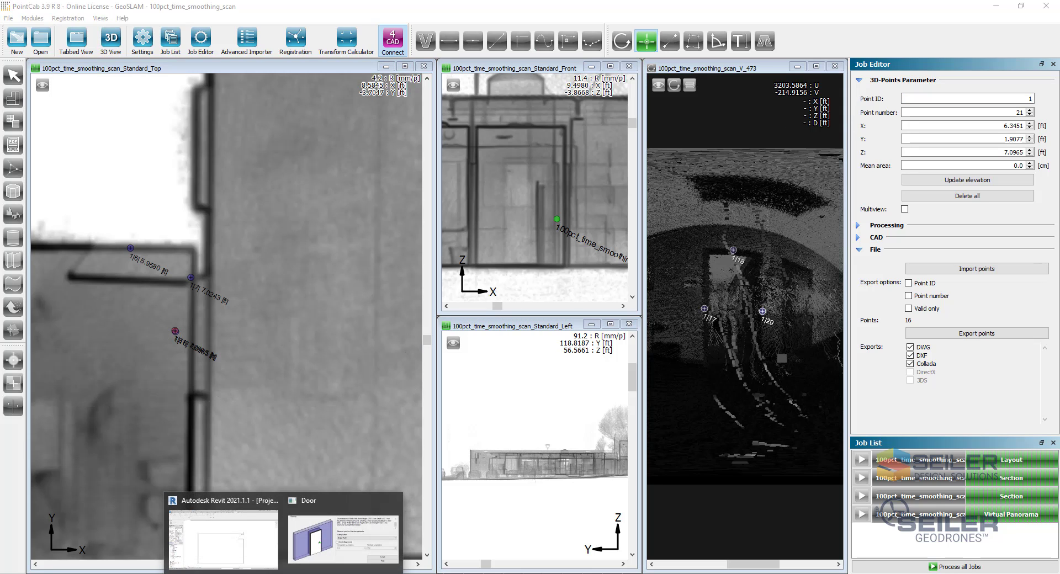
Step: Return to Revit, finish the door insertion and flip the door's hinge to the north side of the opening
click(272, 559)
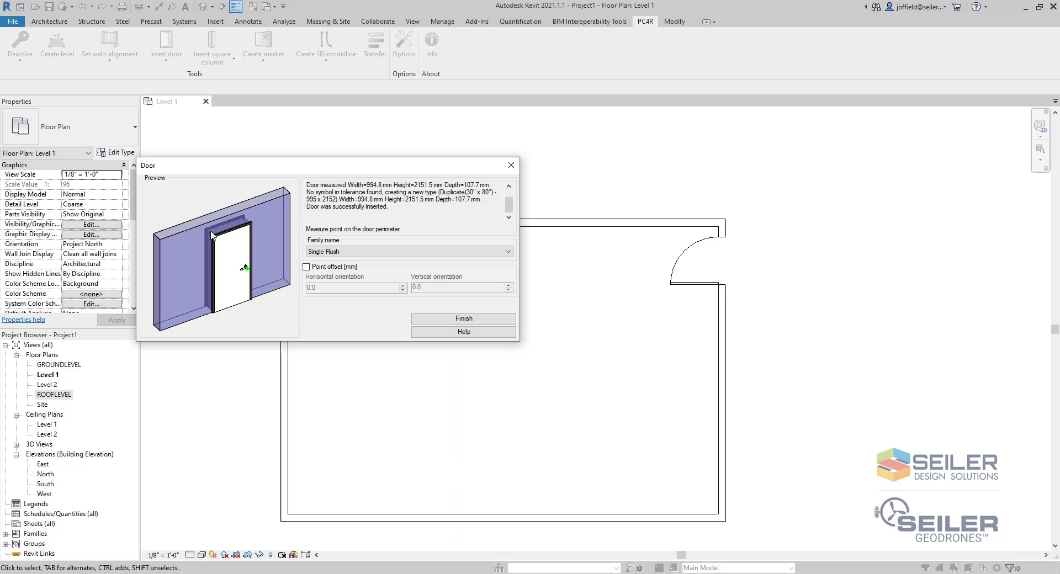
click(464, 319)
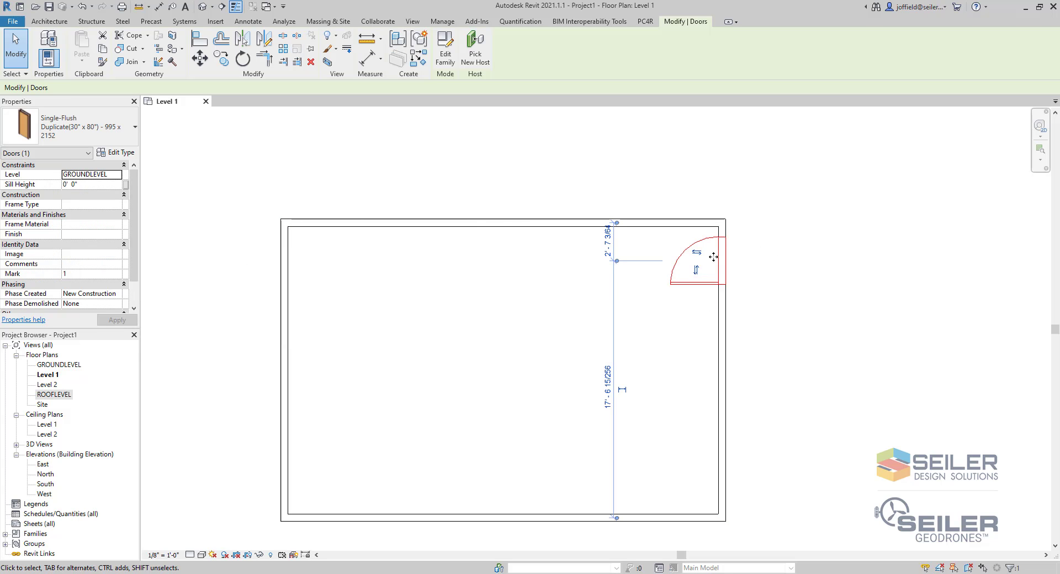
click(698, 270)
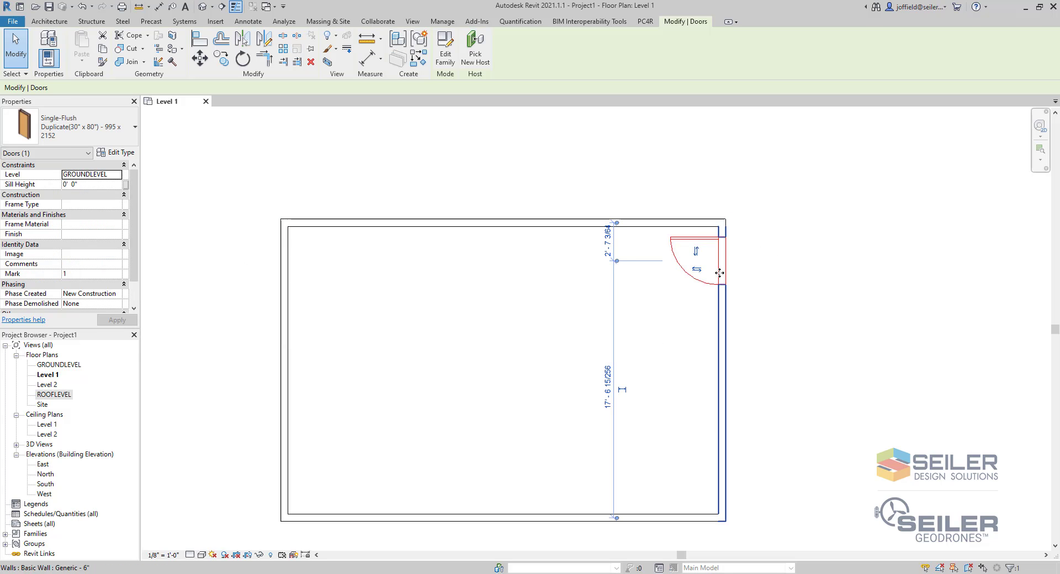
click(678, 465)
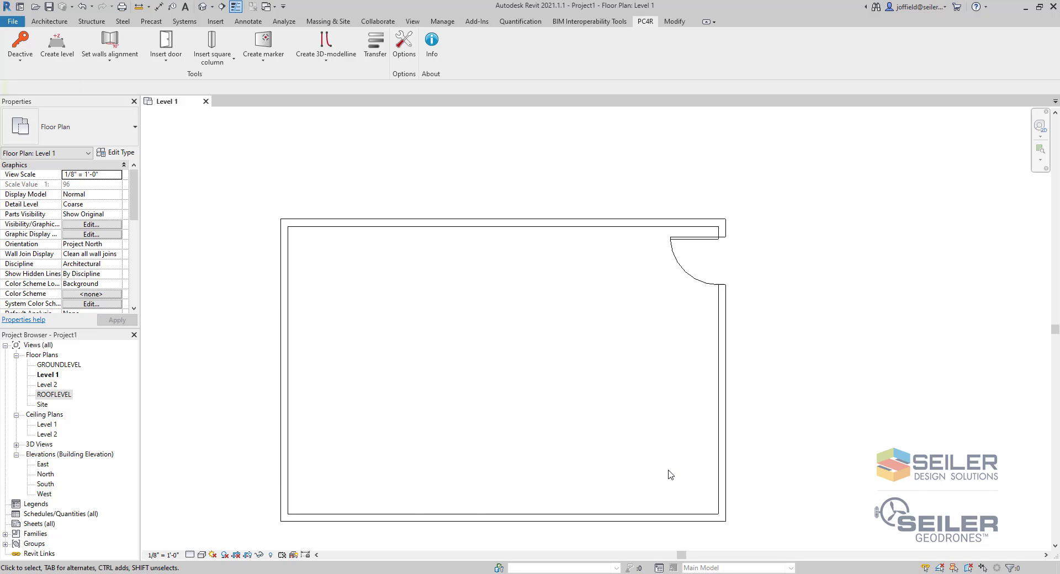